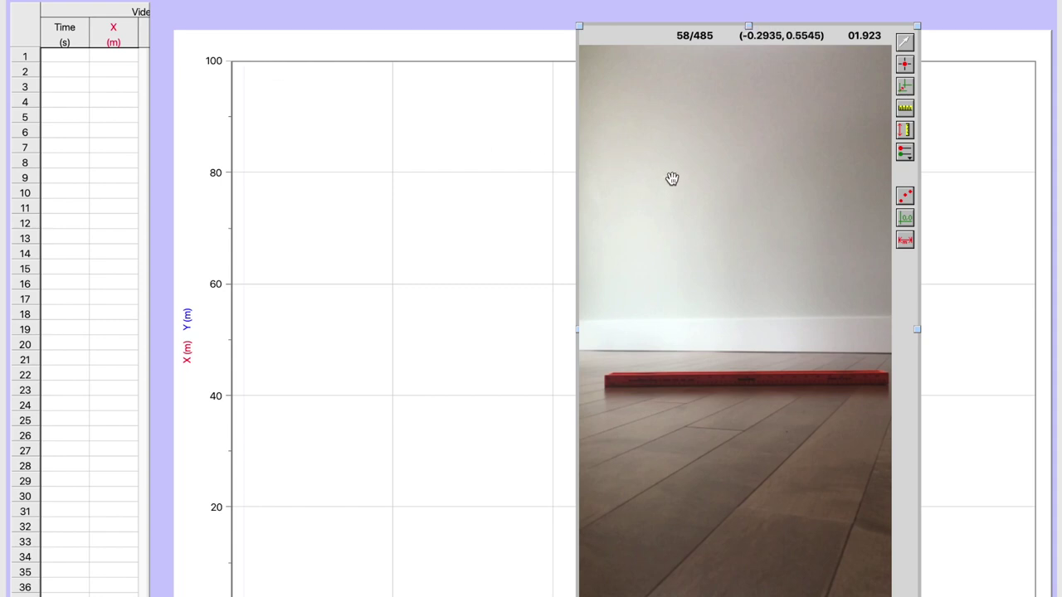
# Override the bounce movie's frame rate to 240 fps in Movie Options.
pyautogui.rightClick(704, 290)
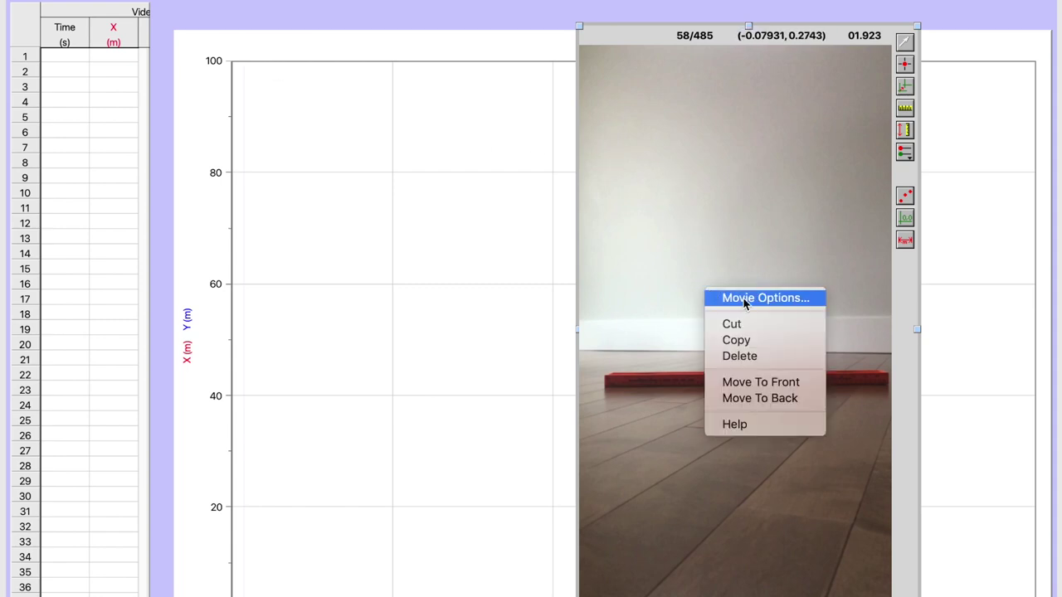
pyautogui.click(755, 298)
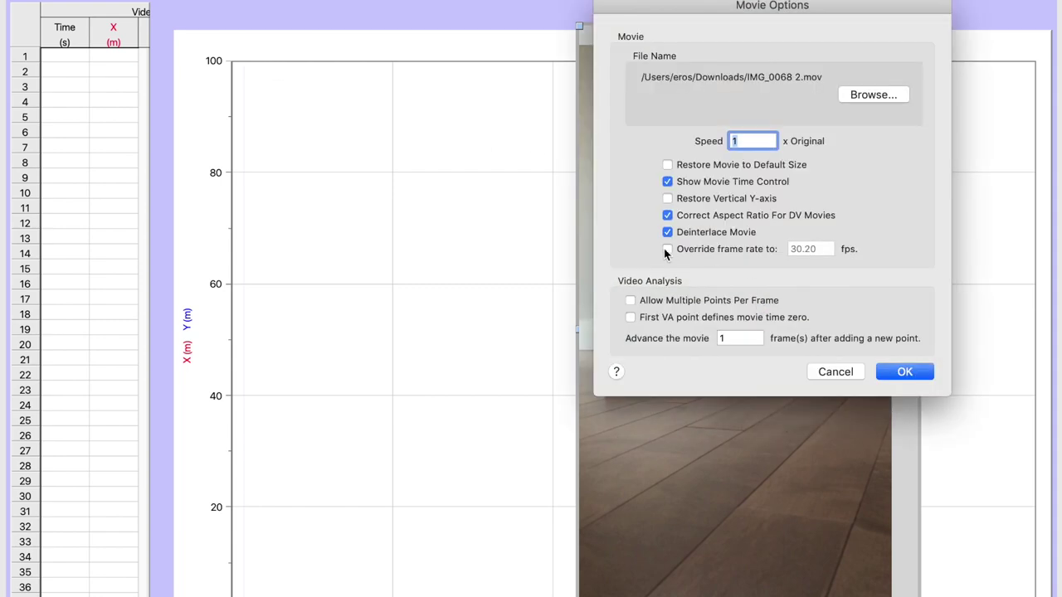
pyautogui.click(667, 249)
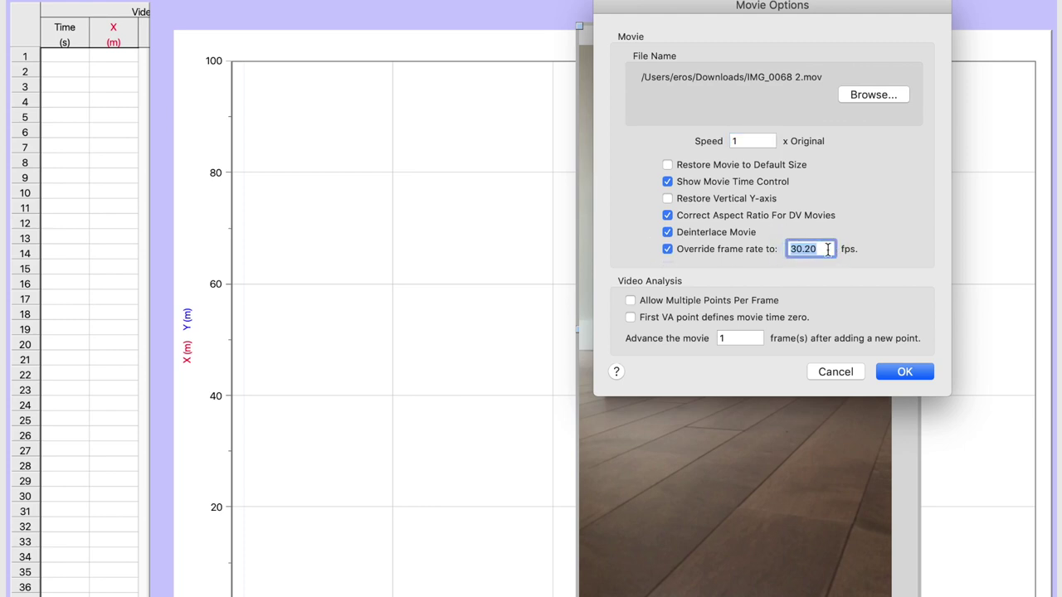
pyautogui.write('240')
pyautogui.press('Return')
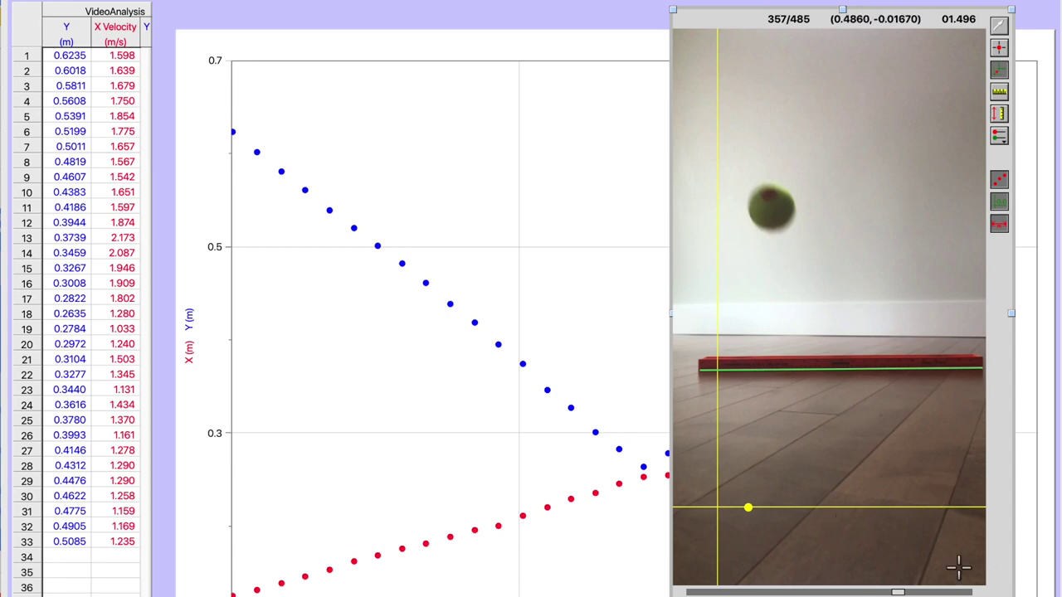
# Scrub to the bounce frame and set the origin at the ball's bottom, fine-tuning its position.
pyautogui.moveTo(898, 593)
pyautogui.mouseDown()
pyautogui.moveTo(883, 587)
pyautogui.moveTo(908, 592)
pyautogui.mouseUp()
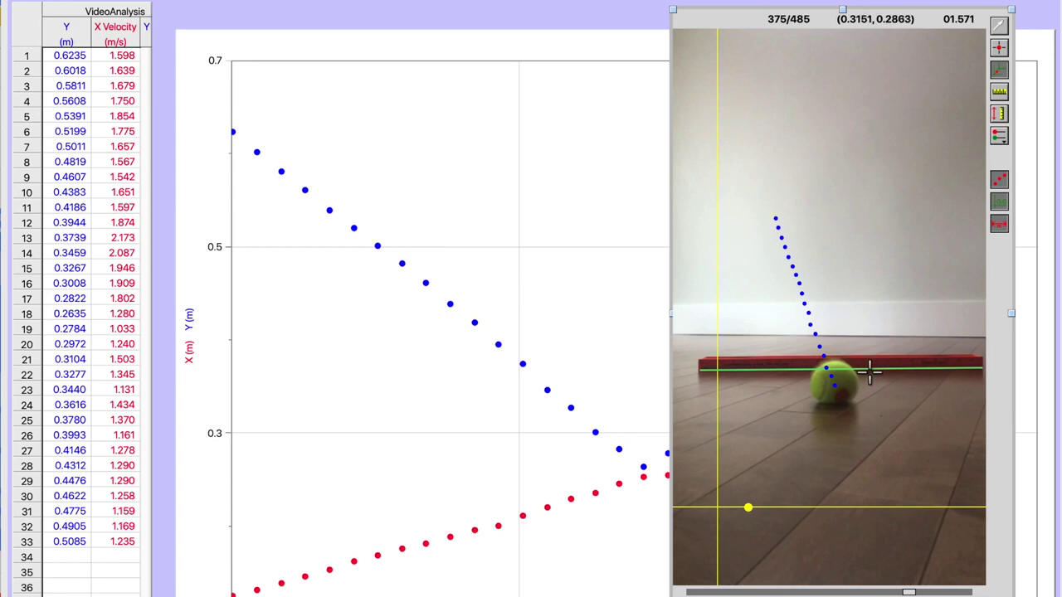
pyautogui.click(835, 401)
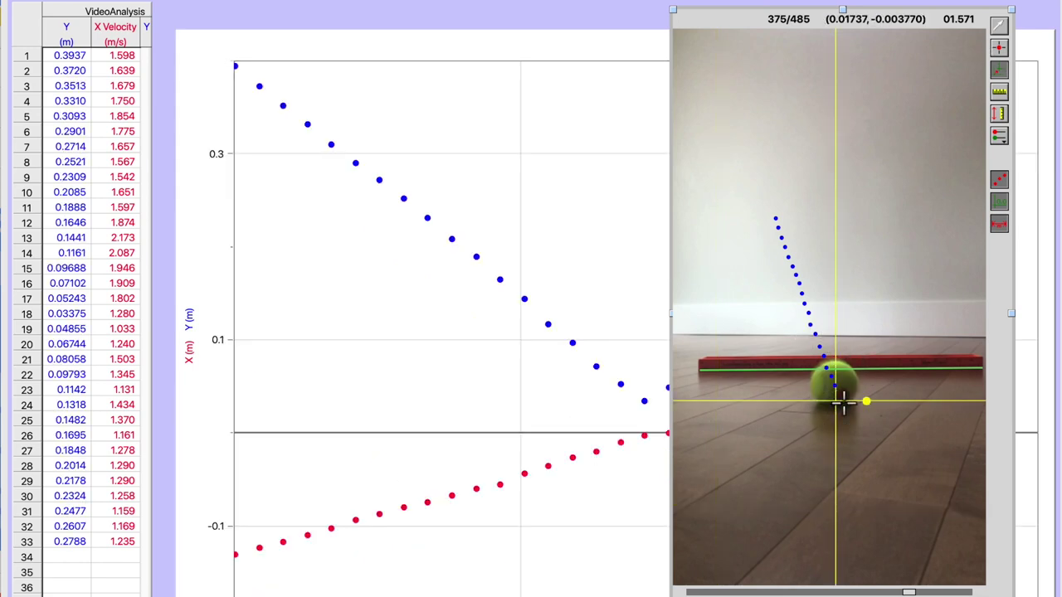
pyautogui.press('Right')
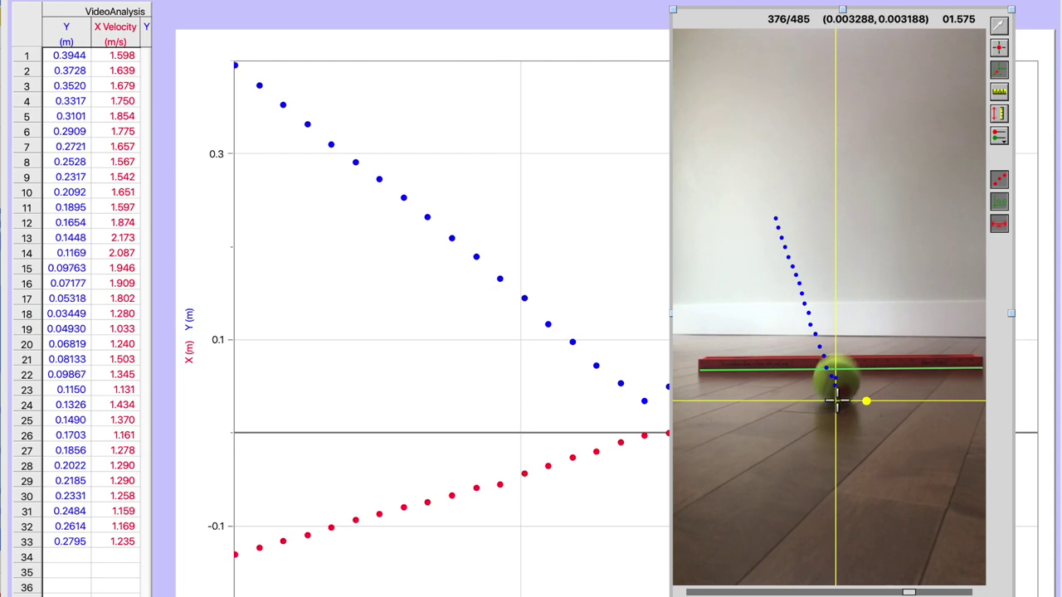
pyautogui.press('Left')
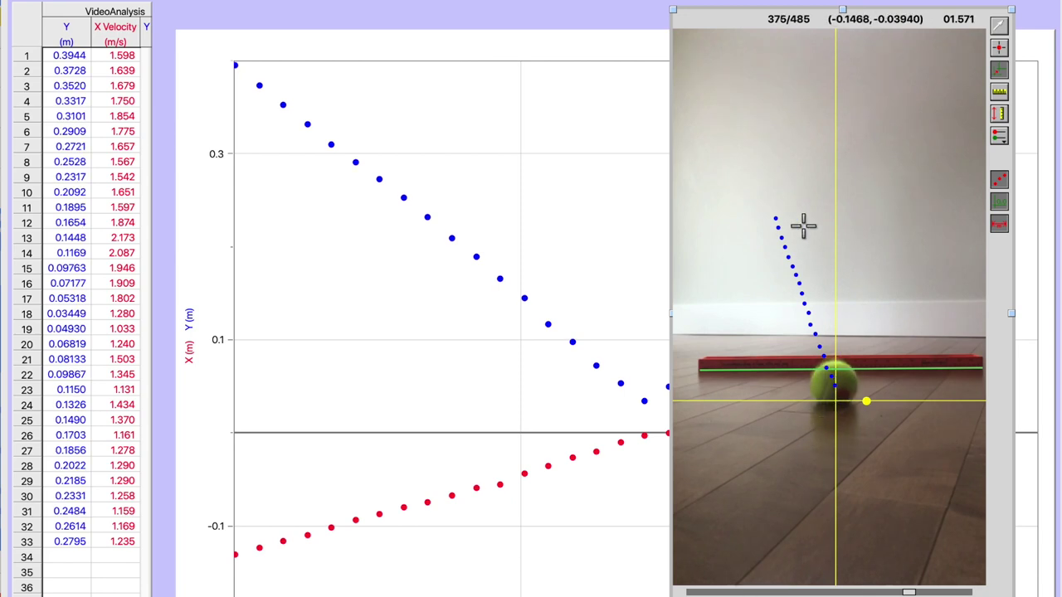
pyautogui.moveTo(834, 404); pyautogui.dragTo(835, 403)
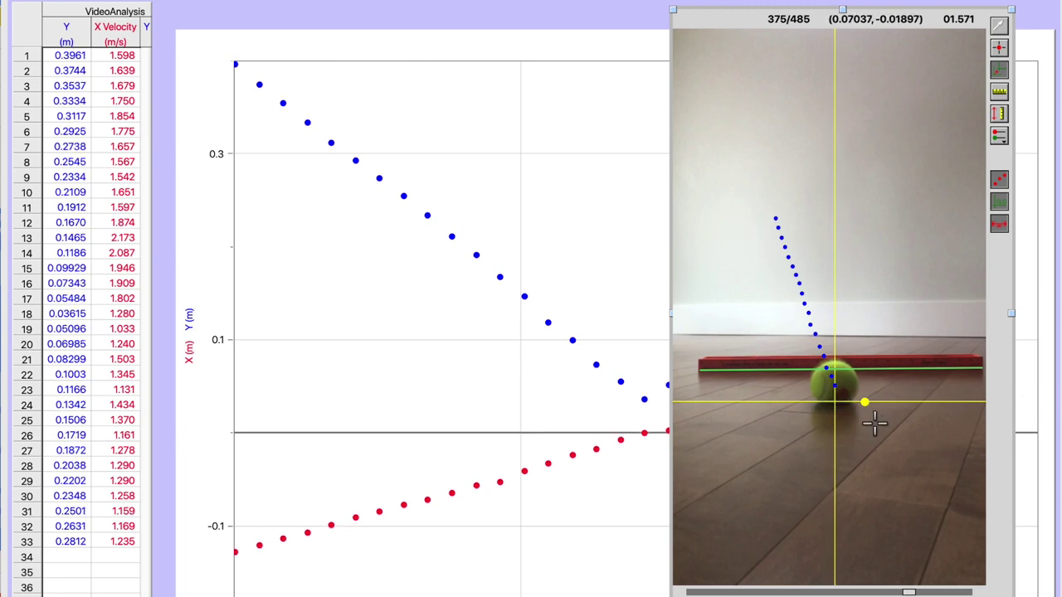
pyautogui.moveTo(908, 592); pyautogui.dragTo(927, 590)
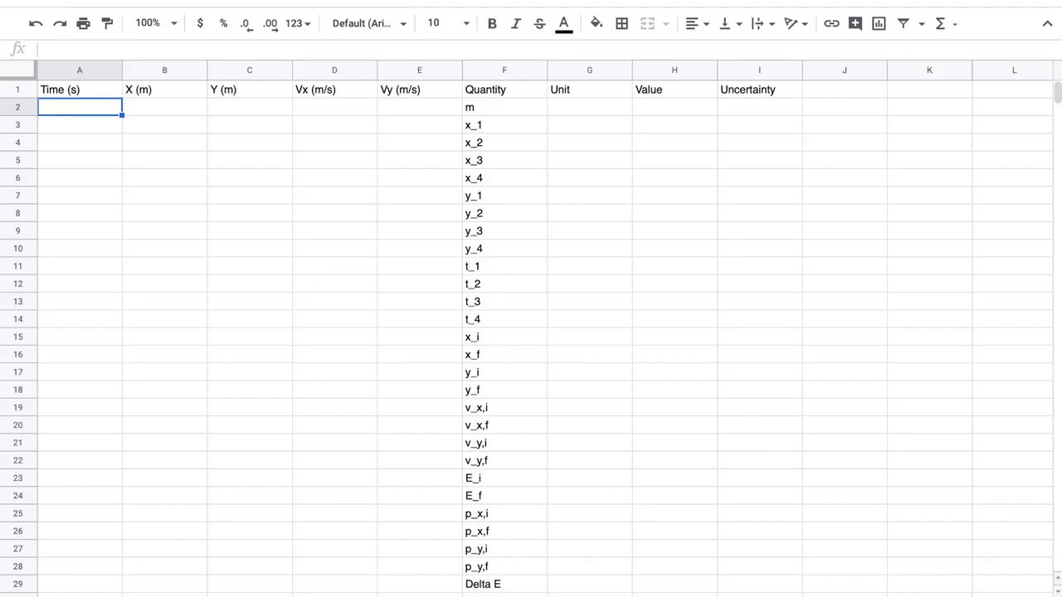
# Paste the tracked data, insert a blank column right of Vy, and freeze the header row.
pyautogui.hotkey('ctrl', 'v')
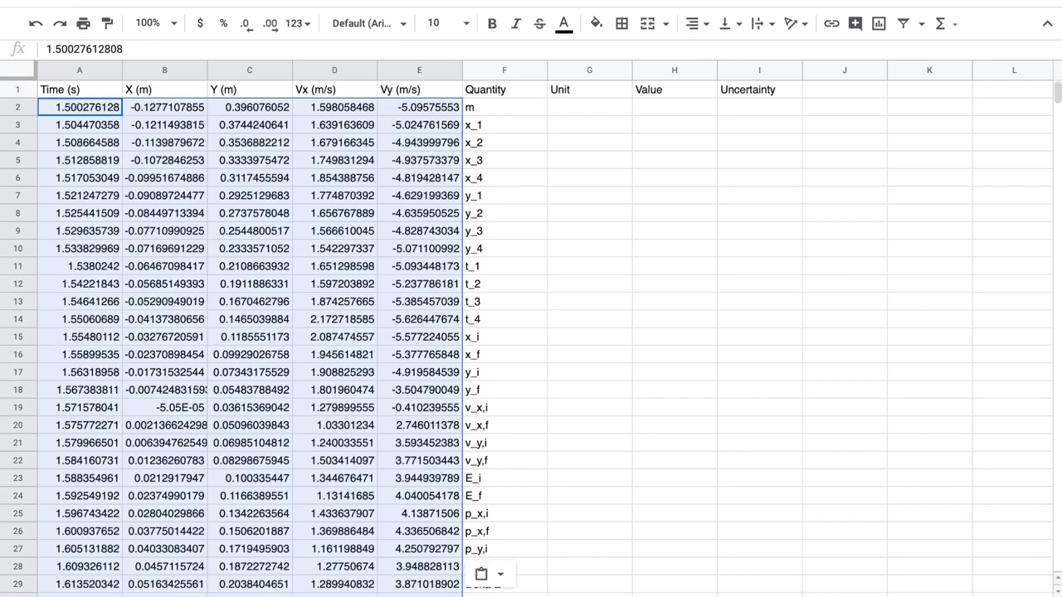
pyautogui.click(517, 163)
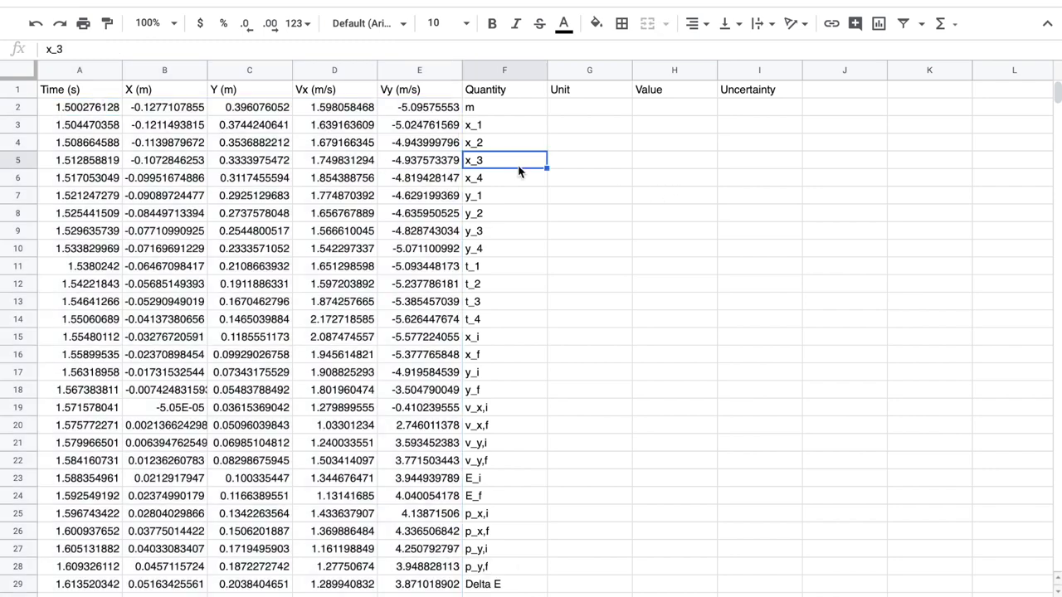
pyautogui.click(431, 73)
pyautogui.click(454, 72)
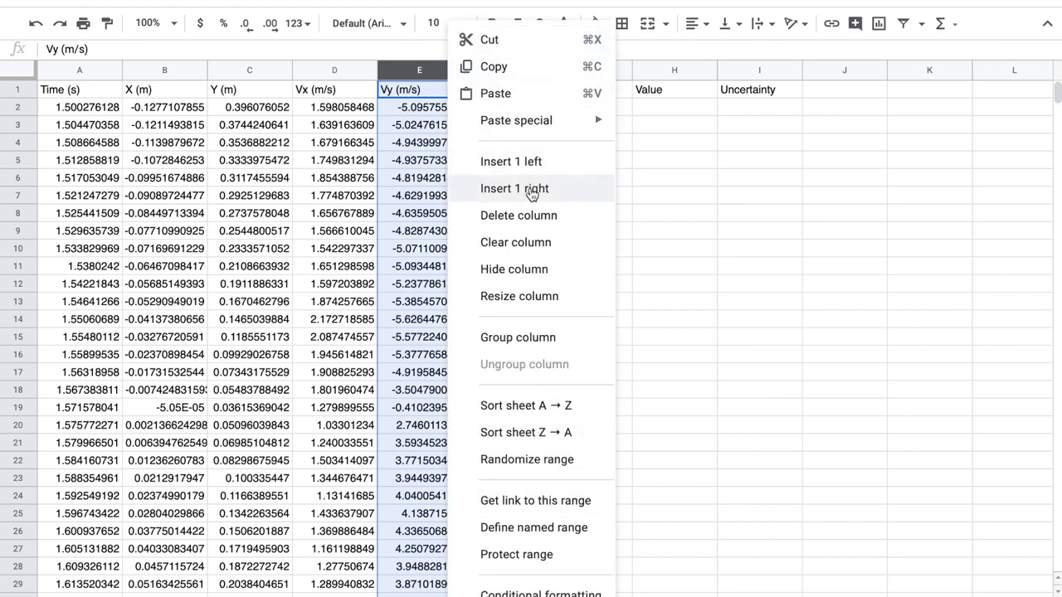
pyautogui.click(531, 190)
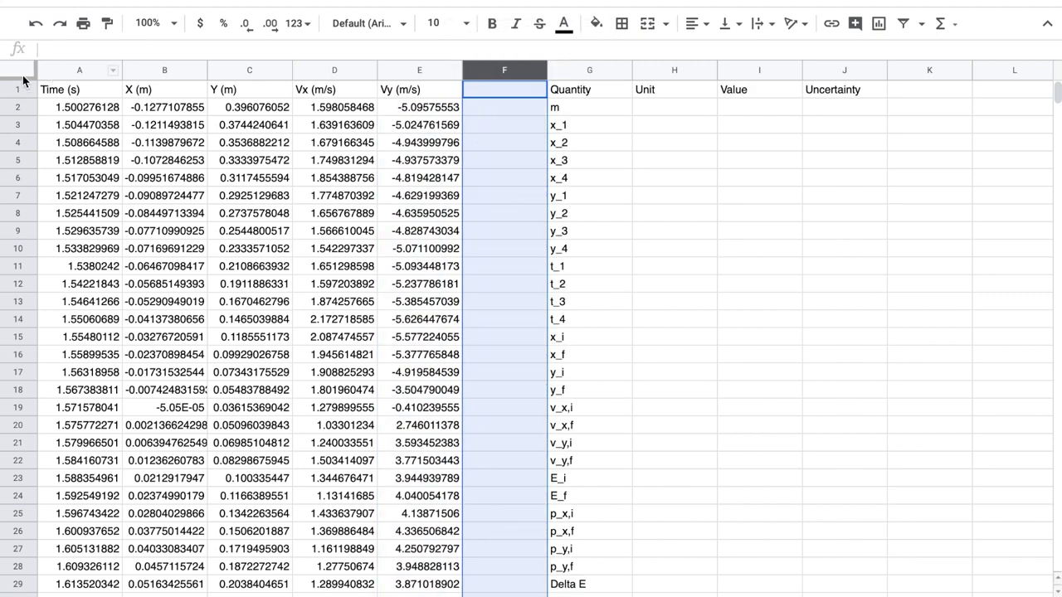
pyautogui.moveTo(23, 80)
pyautogui.mouseDown()
pyautogui.moveTo(24, 112)
pyautogui.moveTo(23, 100)
pyautogui.mouseUp()
pyautogui.click(653, 308)
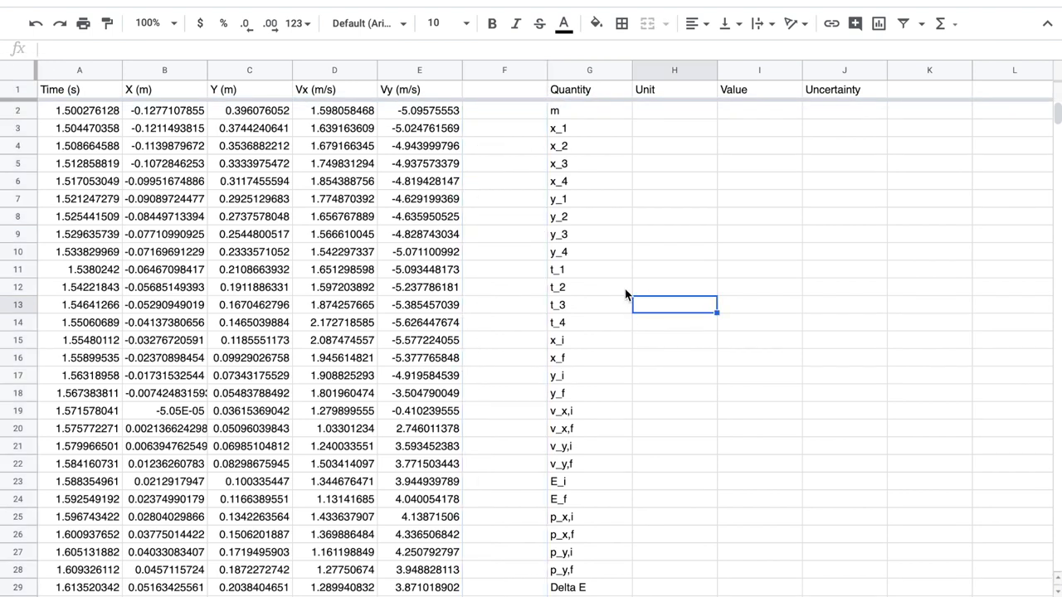
# Browse the Vx, Y and Time values down to row 19 around the bounce.
pyautogui.click(629, 130)
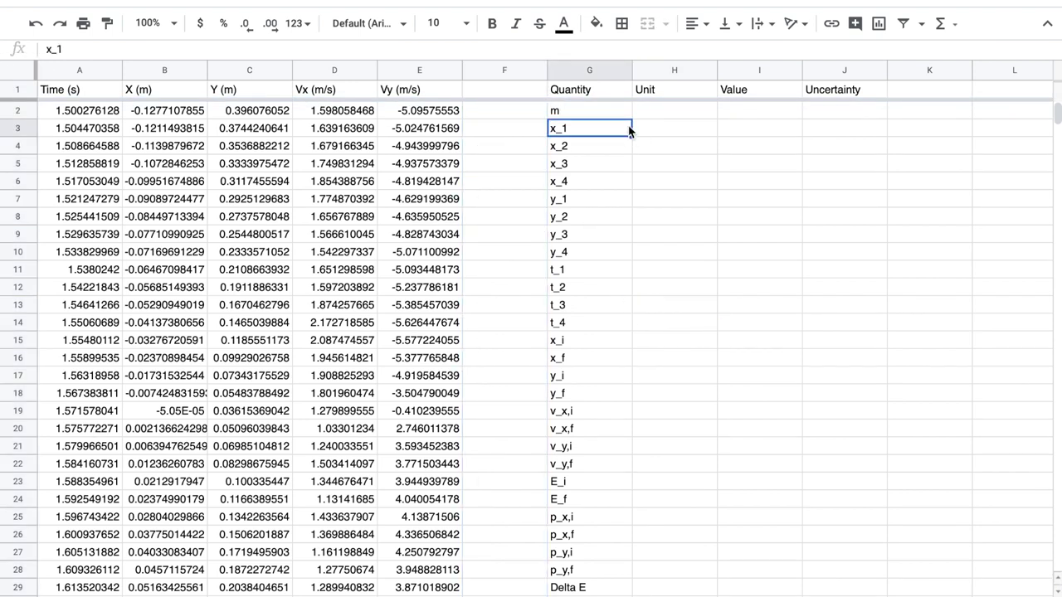
pyautogui.press('Down')
pyautogui.press('Down')
pyautogui.press('Left')
pyautogui.press('Left')
pyautogui.press('Left')
pyautogui.press('Down')
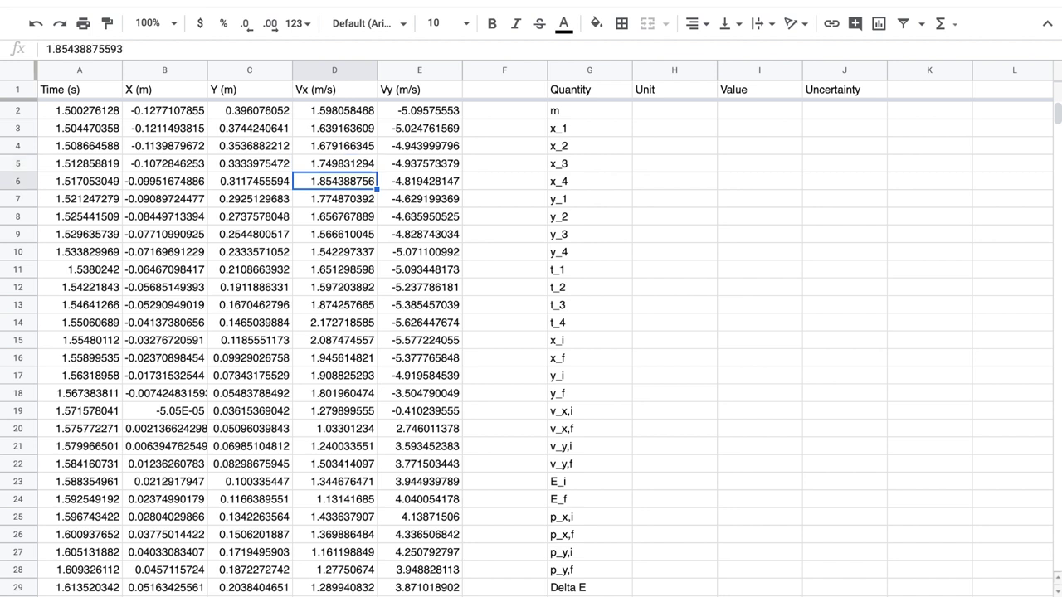
pyautogui.press('Down')
pyautogui.press('Down')
pyautogui.press('Down')
pyautogui.press('Down')
pyautogui.press('Down')
pyautogui.press('Down')
pyautogui.press('Down')
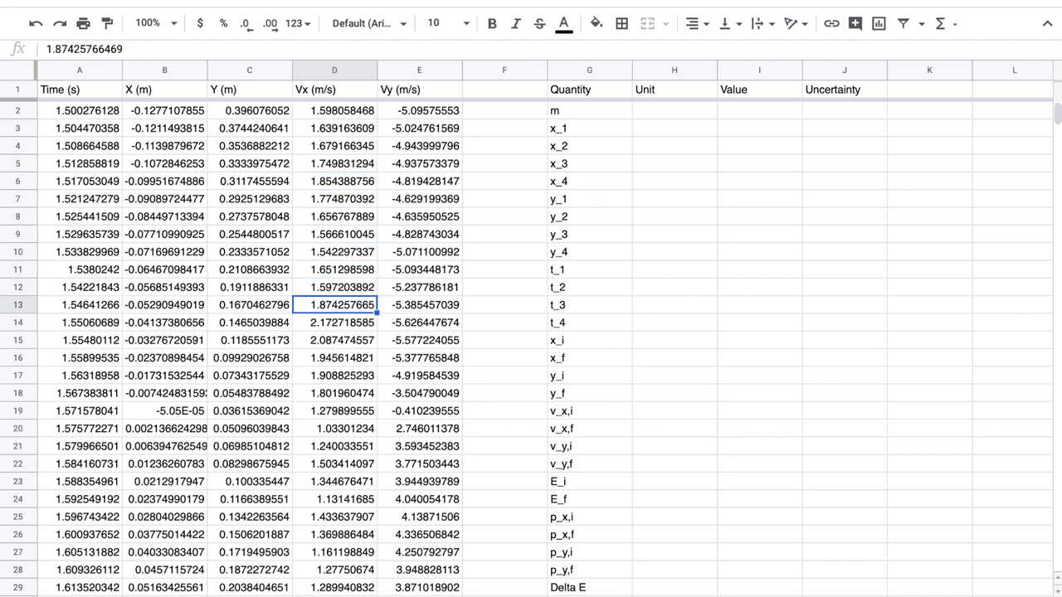
pyautogui.press('Down')
pyautogui.press('Down')
pyautogui.press('Left')
pyautogui.press('Down')
pyautogui.press('Down')
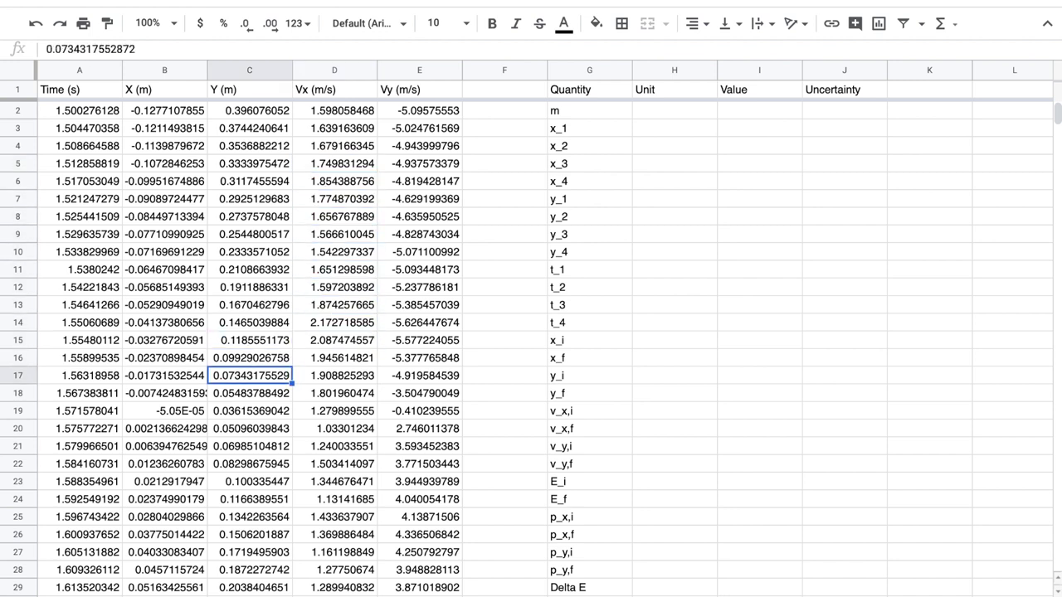
pyautogui.press('Left')
pyautogui.press('Left')
pyautogui.press('Down')
pyautogui.press('Down')
pyautogui.press('Right')
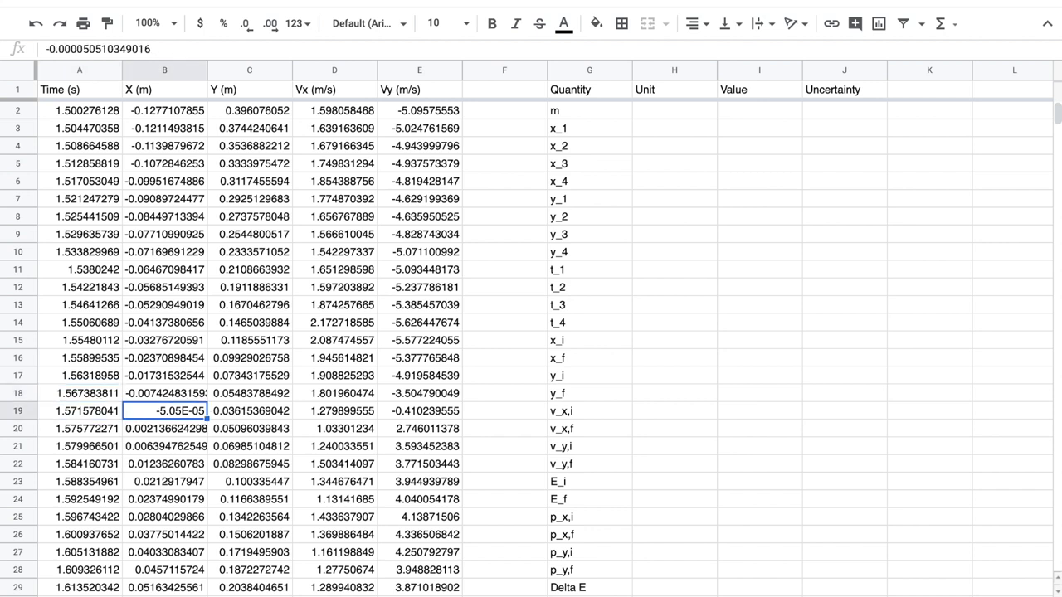
pyautogui.press('Right')
pyautogui.press('Left')
# Compare the Y values in rows 17–20 to find the lowest point.
pyautogui.press('Up')
pyautogui.press('Right')
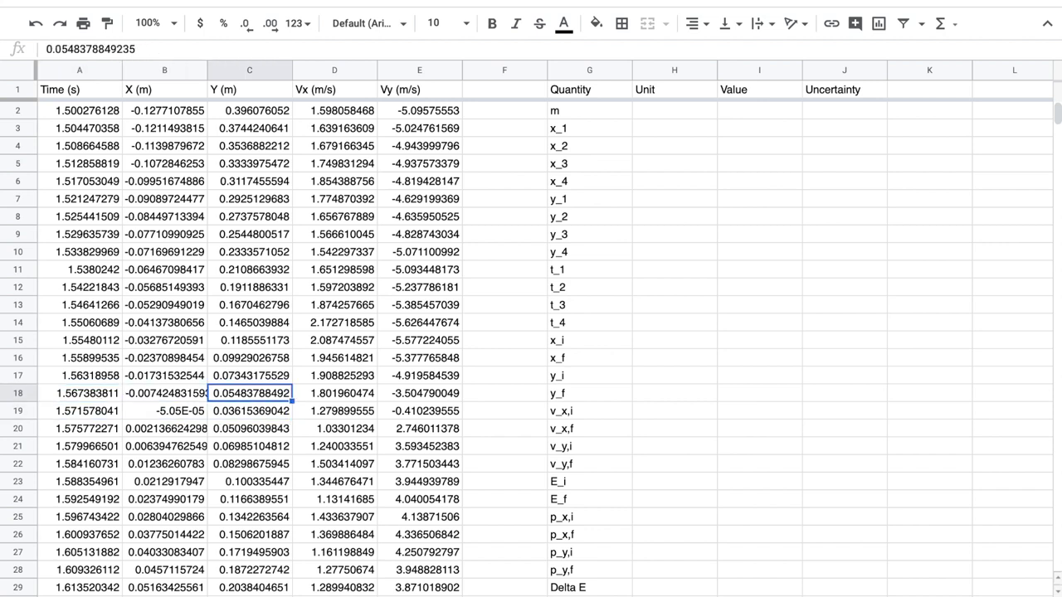
pyautogui.press('Down')
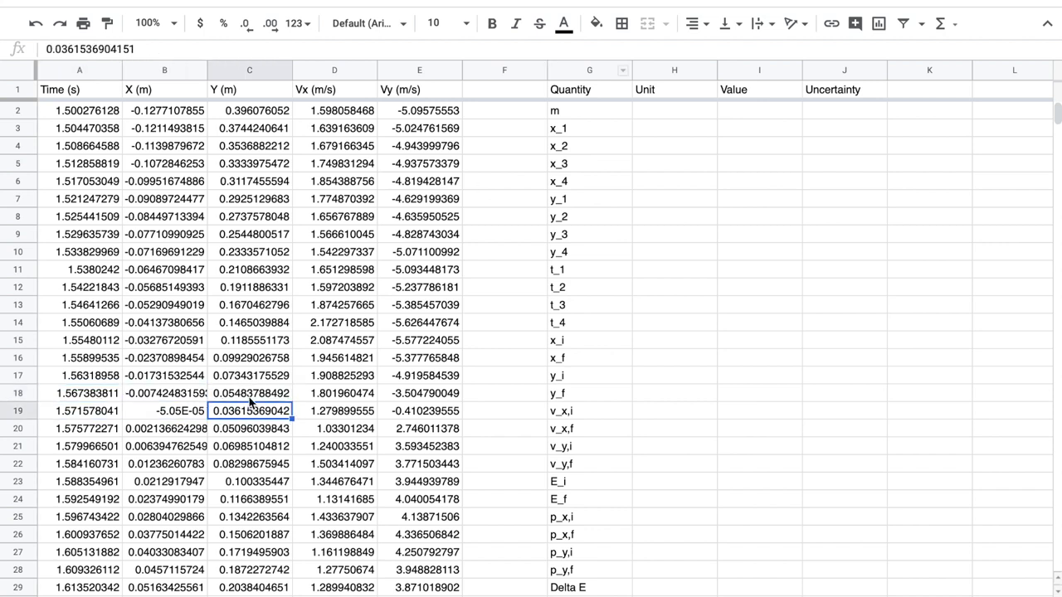
pyautogui.click(249, 399)
pyautogui.press('Down')
pyautogui.press('Down')
pyautogui.press('Up')
pyautogui.press('Up')
pyautogui.press('Up')
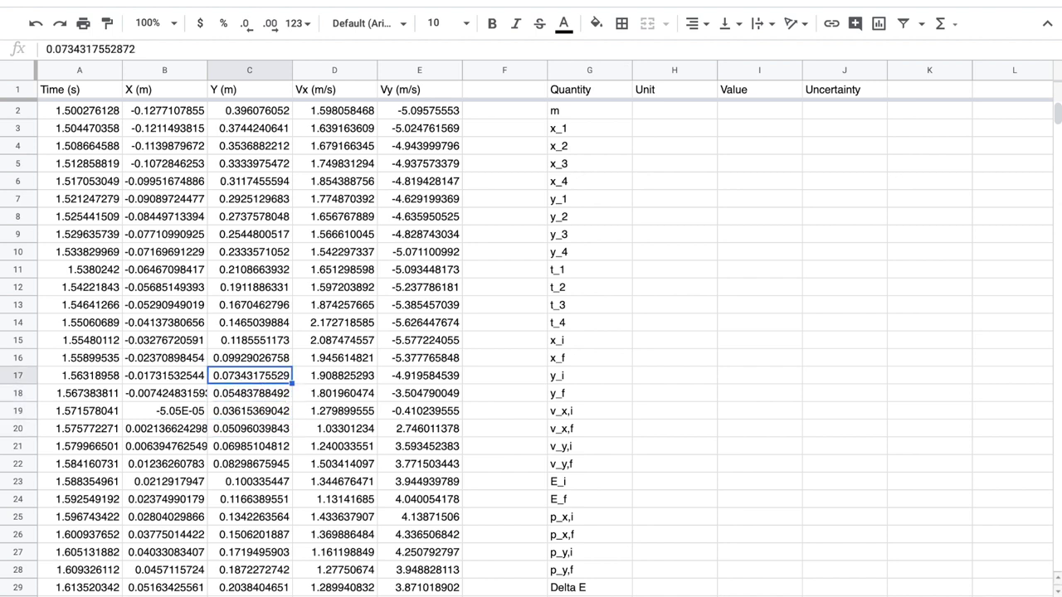
pyautogui.press('Down')
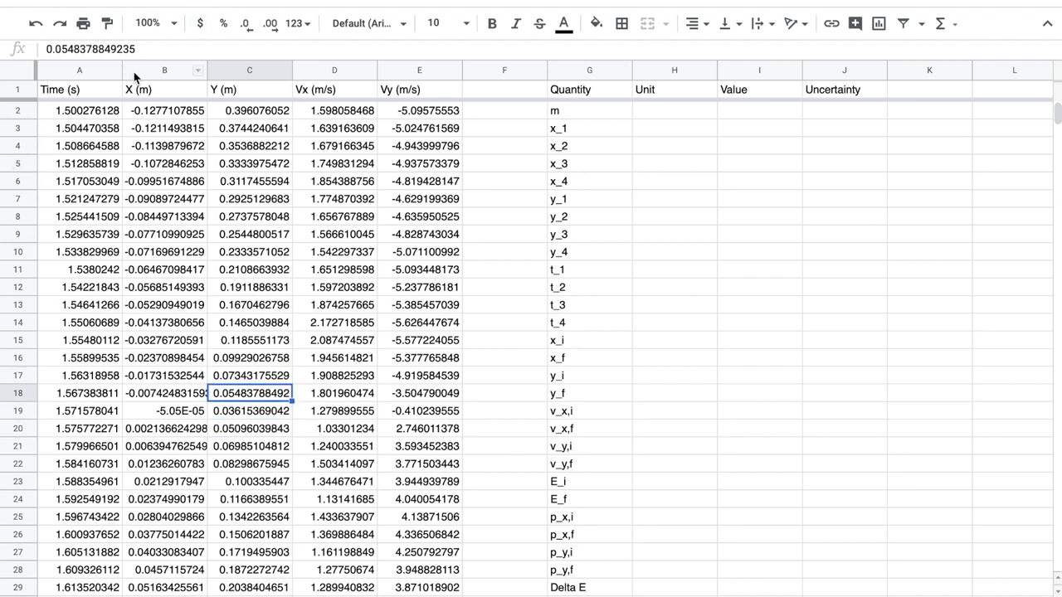
pyautogui.click(77, 70)
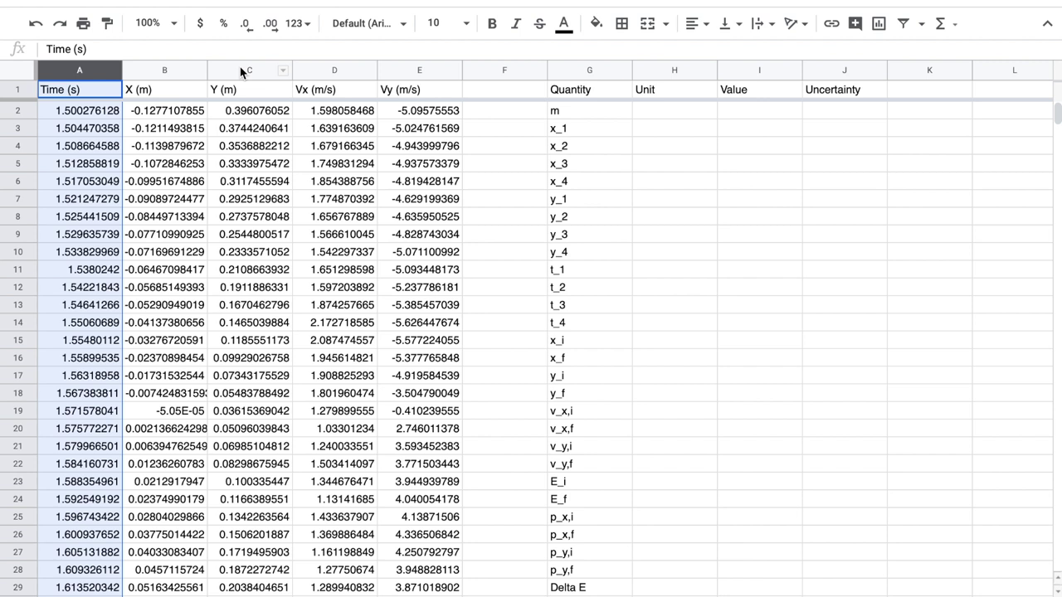
# Chart columns A–C as a scatter plot of X (m) and Y (m) versus Time (s).
pyautogui.keyDown('shift'); pyautogui.click(239, 70); pyautogui.keyUp('shift')
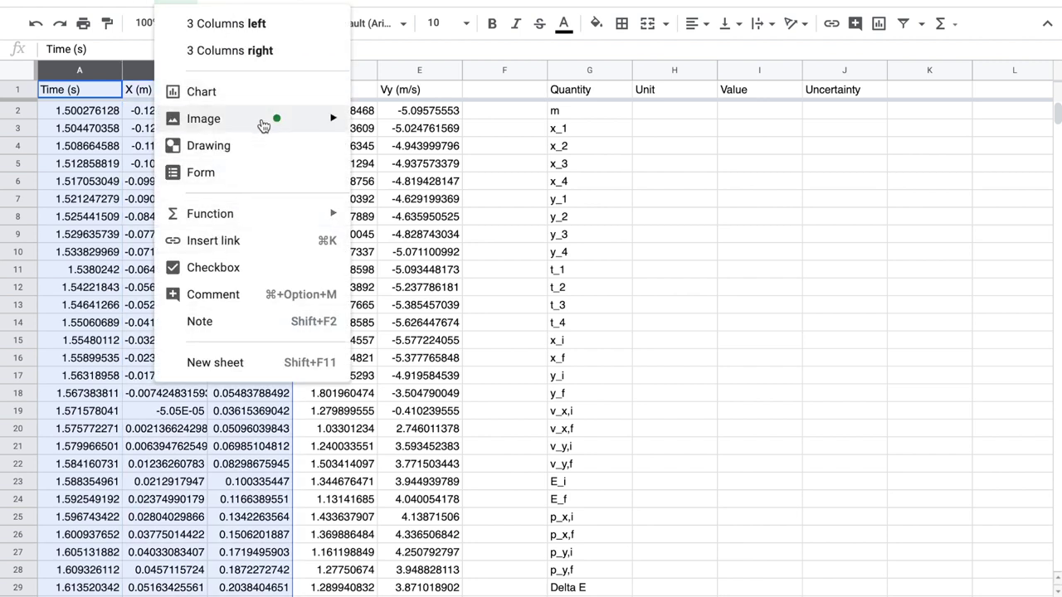
pyautogui.press('Escape')
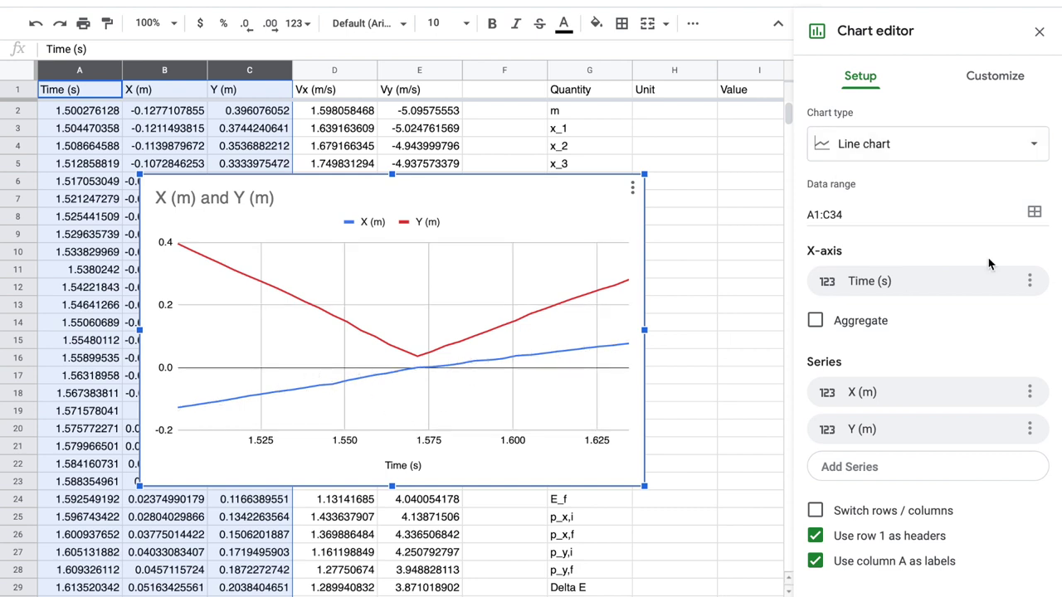
pyautogui.click(908, 154)
pyautogui.scroll(-5, 886, 299)
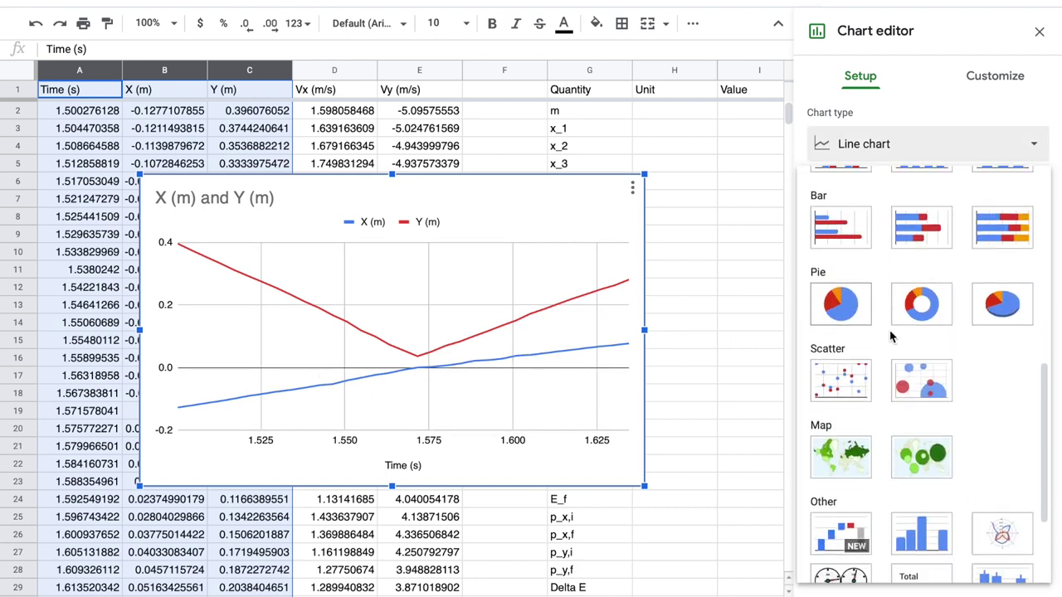
pyautogui.scroll(-3, 890, 335)
pyautogui.click(829, 249)
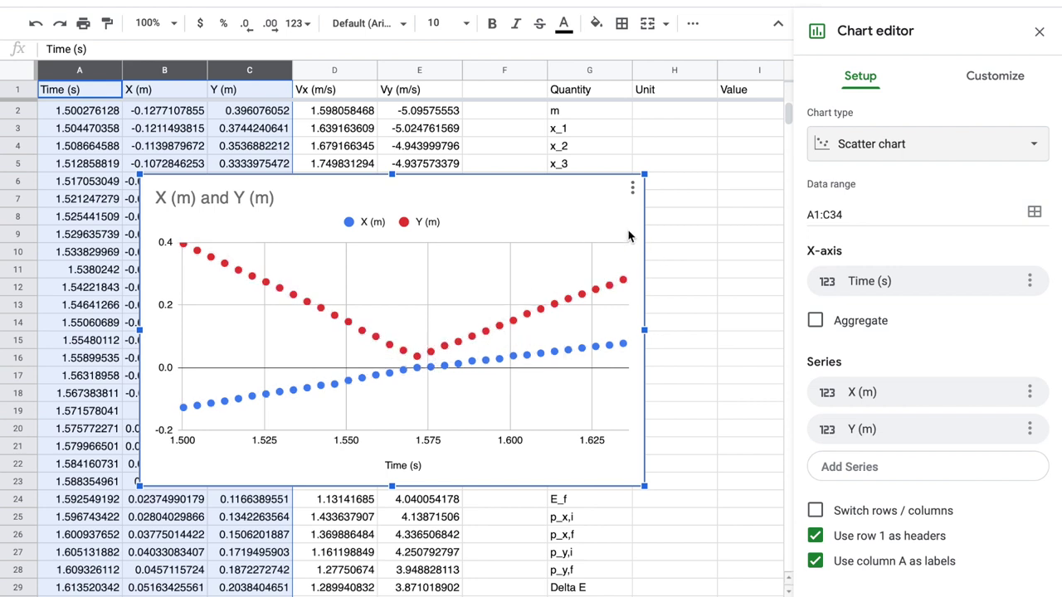
# Delete the chart and fill cell C19 (0.03615369042) yellow.
pyautogui.click(632, 191)
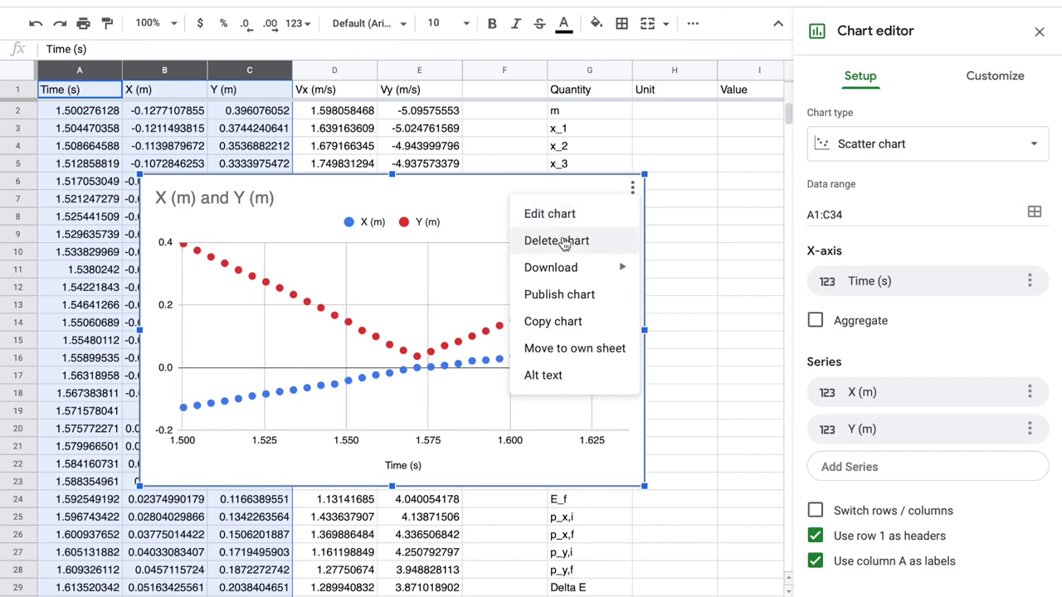
pyautogui.click(564, 243)
pyautogui.click(240, 380)
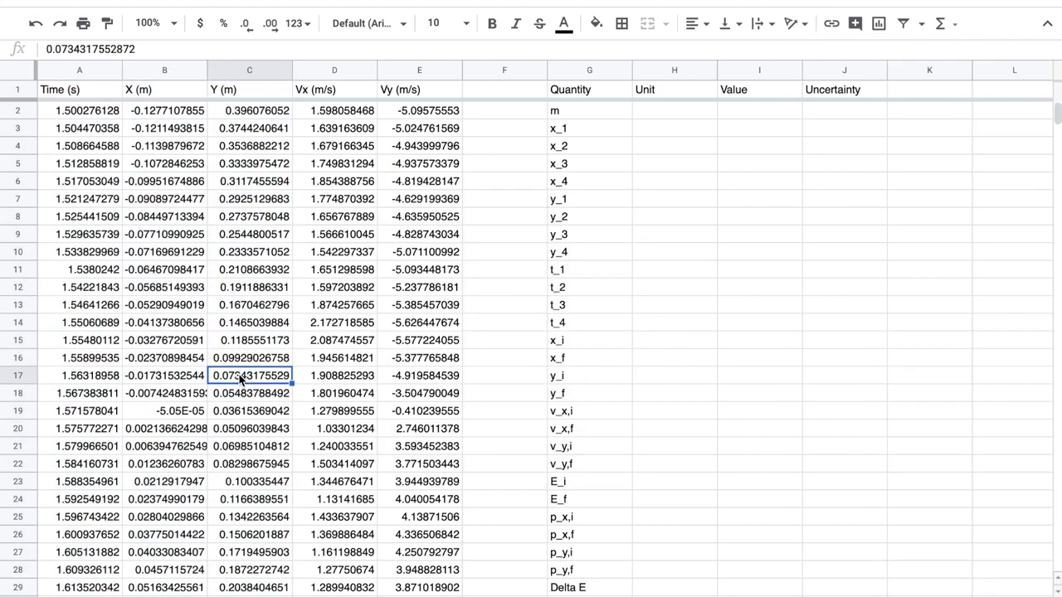
pyautogui.click(180, 411)
pyautogui.press('Right')
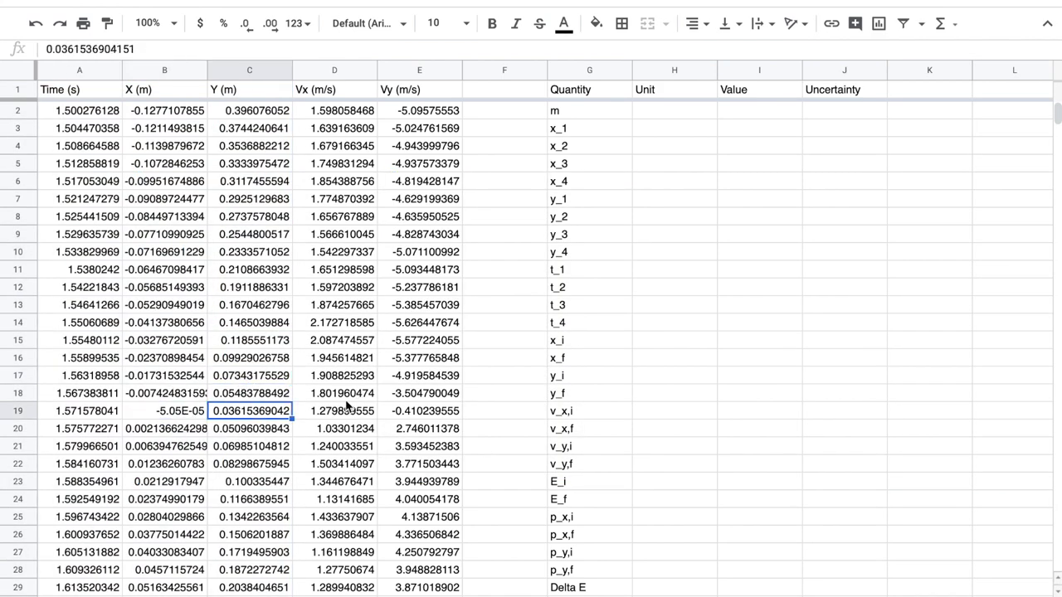
pyautogui.click(595, 25)
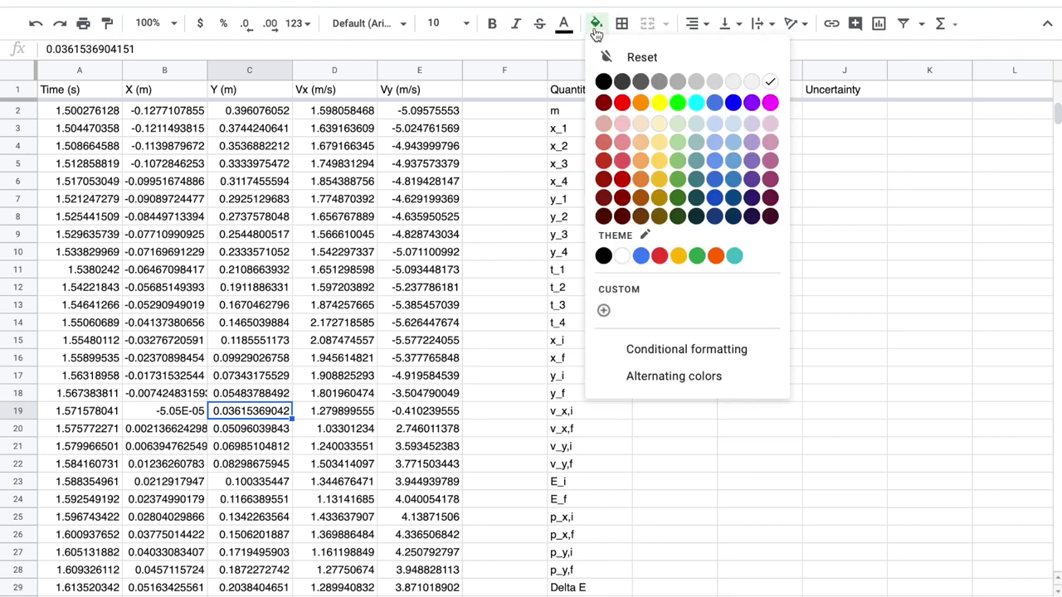
pyautogui.click(658, 102)
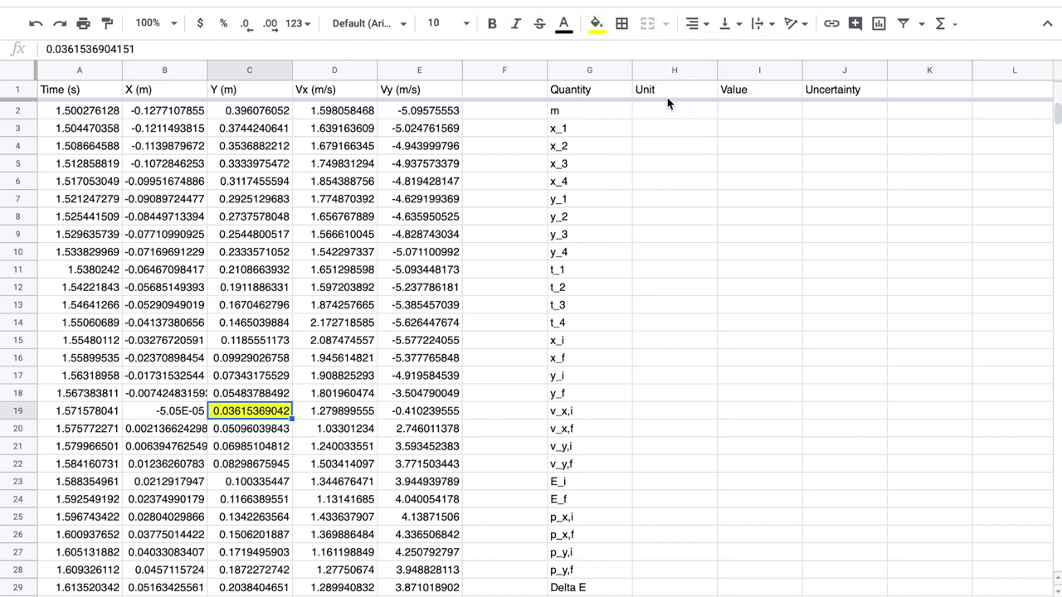
# Compare the neighbouring Y values in rows 17–20 with the highlighted C19.
pyautogui.click(242, 428)
pyautogui.click(252, 411)
pyautogui.click(251, 397)
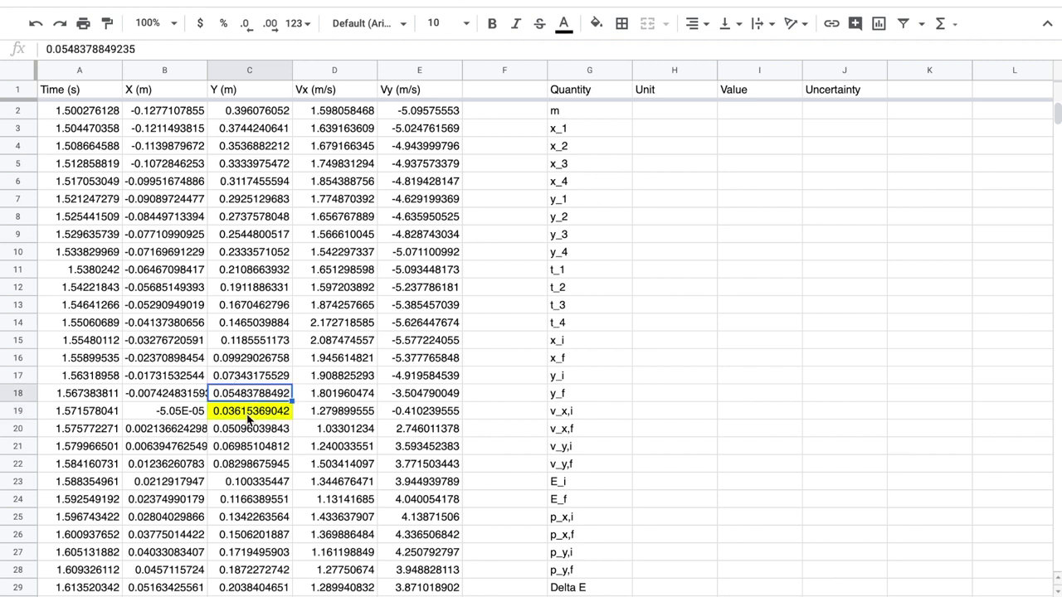
pyautogui.click(249, 415)
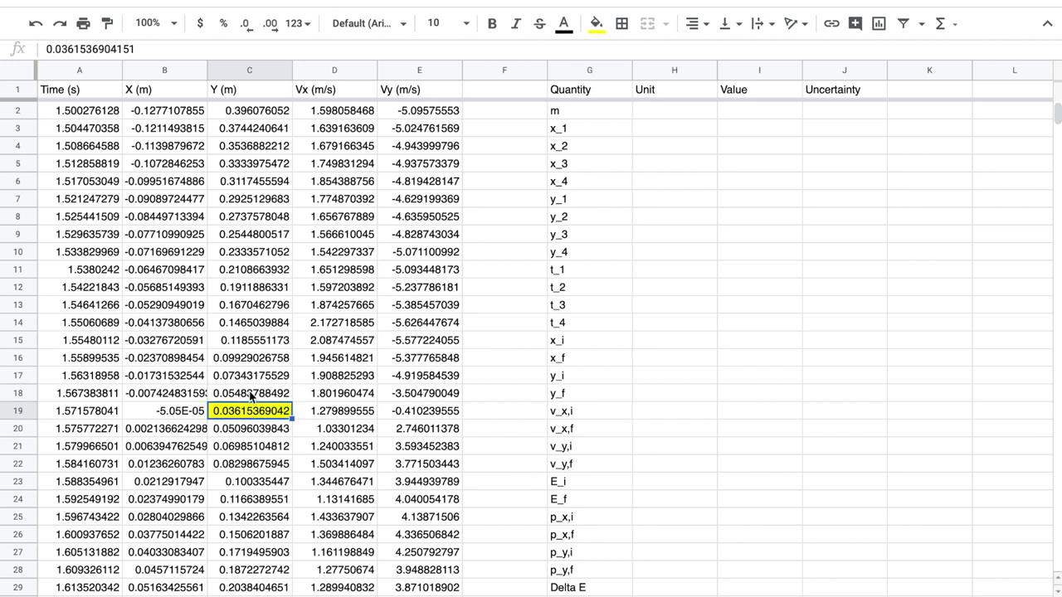
pyautogui.moveTo(257, 379); pyautogui.dragTo(282, 449)
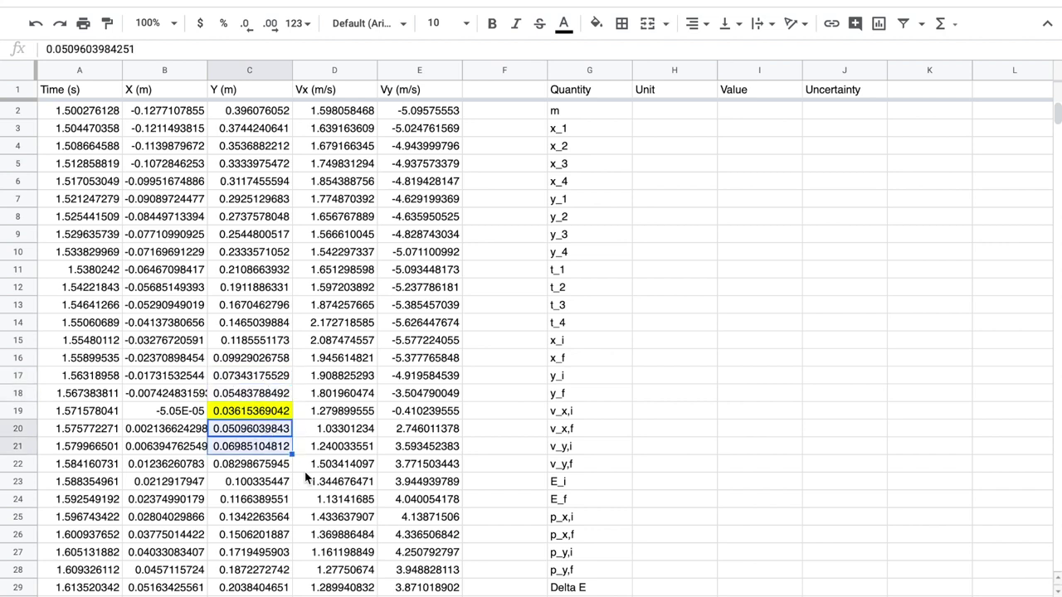
pyautogui.click(253, 379)
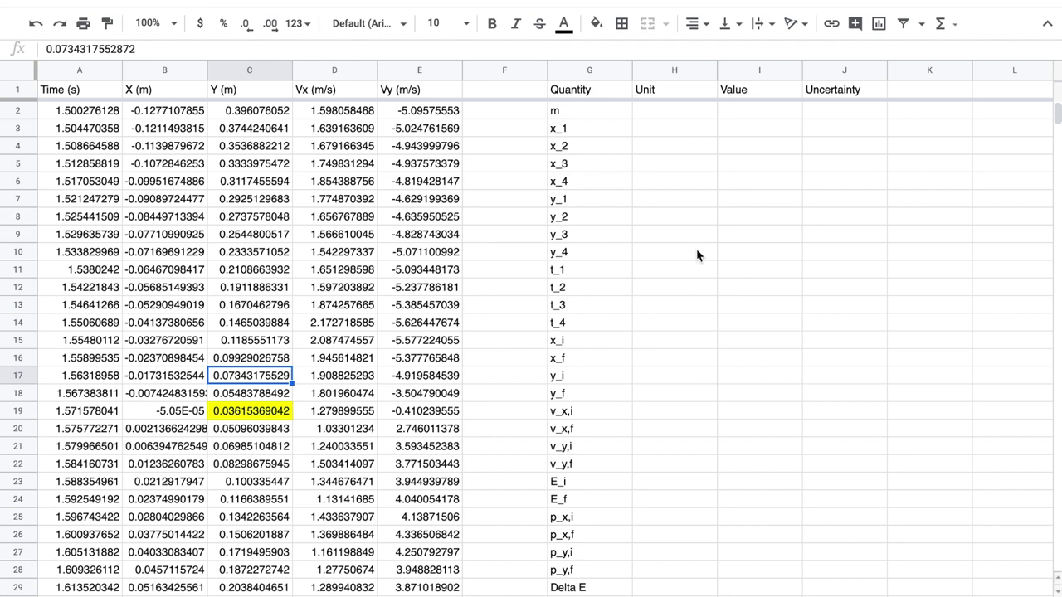
# Give t_1 unit s and set t_1 and t_2 to =A17 and =A18.
pyautogui.click(644, 272)
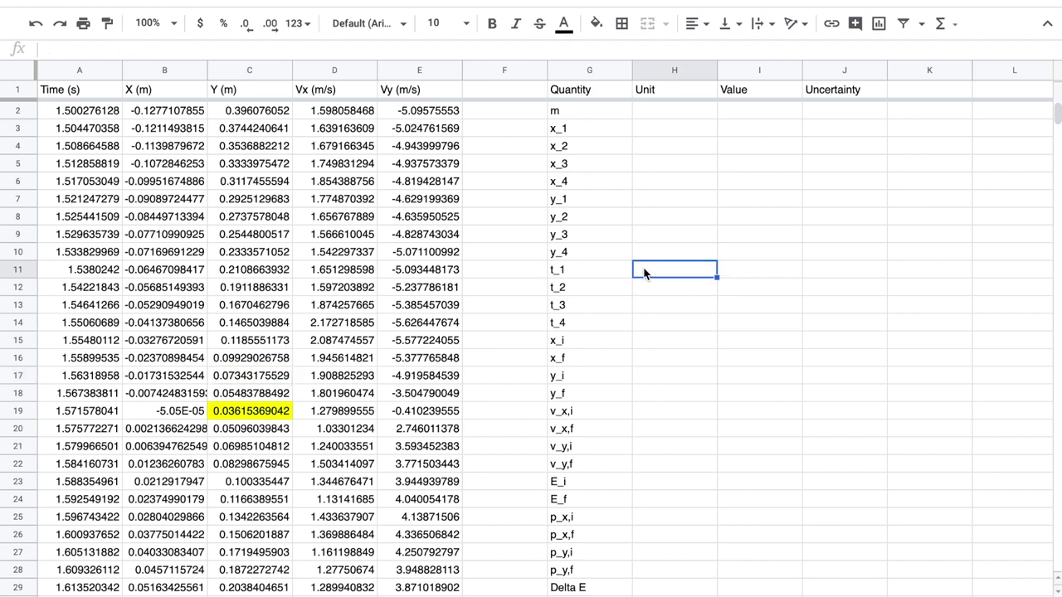
pyautogui.press('Tab')
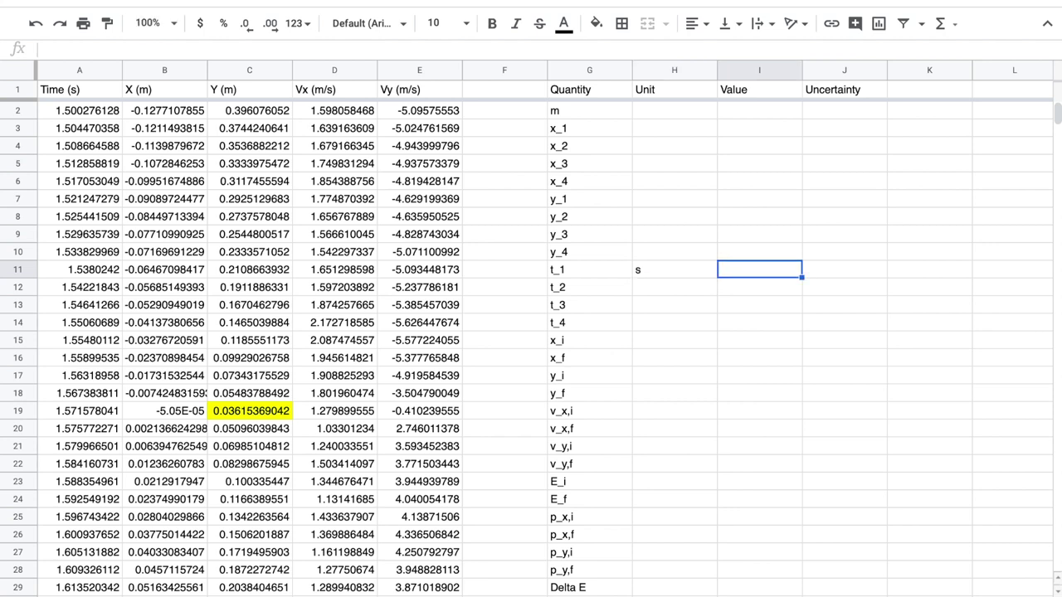
pyautogui.write('=')
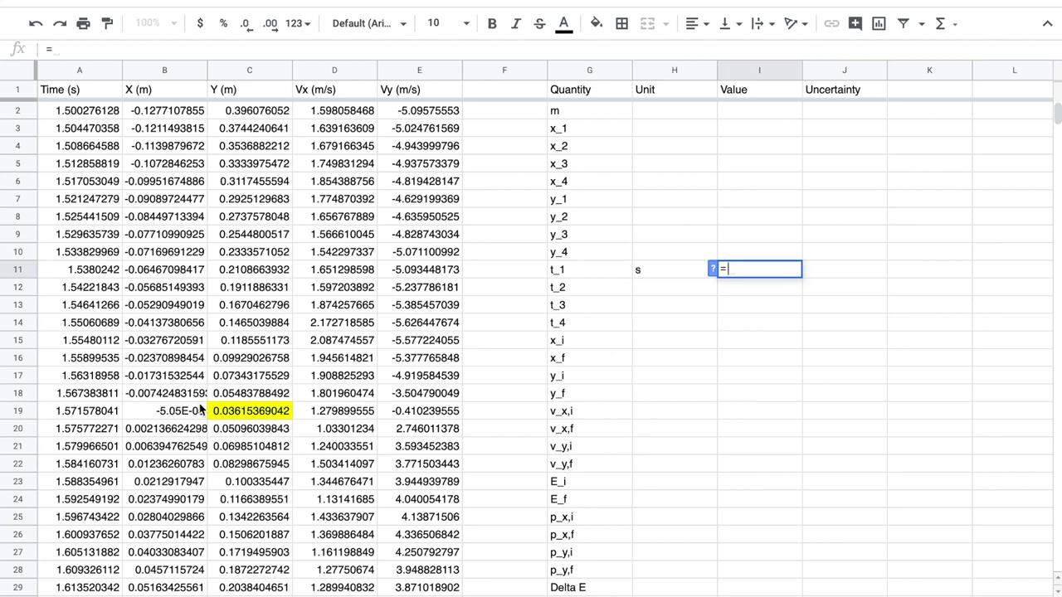
pyautogui.click(83, 374)
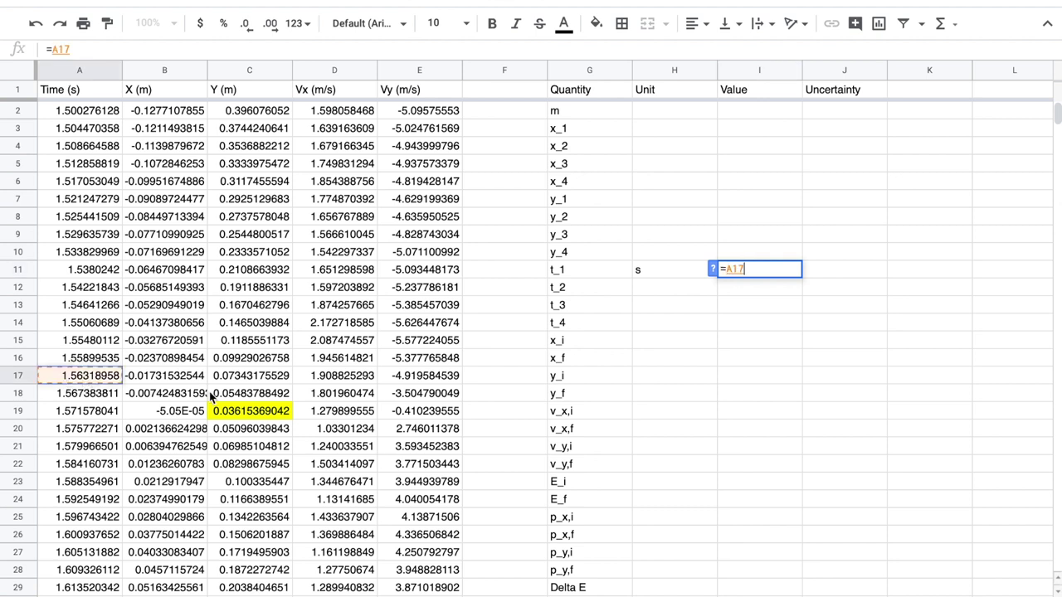
pyautogui.press('Return')
pyautogui.write('=')
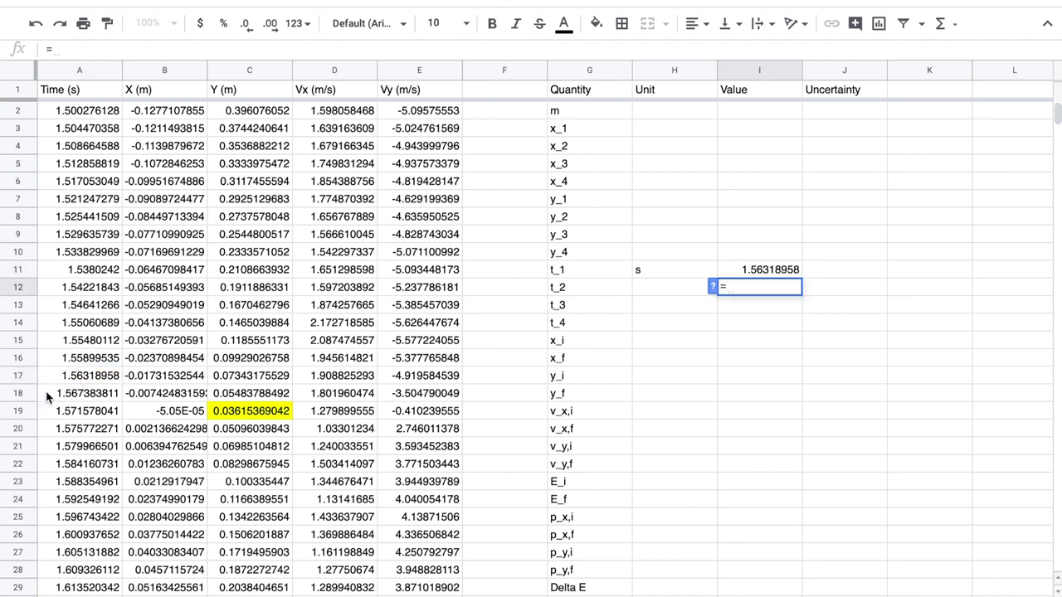
pyautogui.click(68, 397)
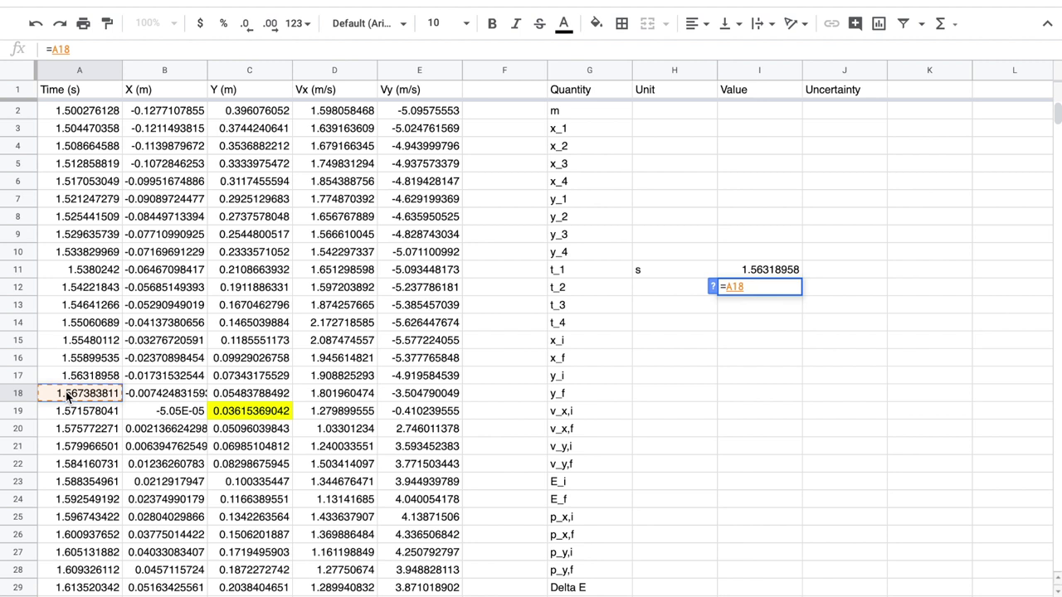
pyautogui.press('Return')
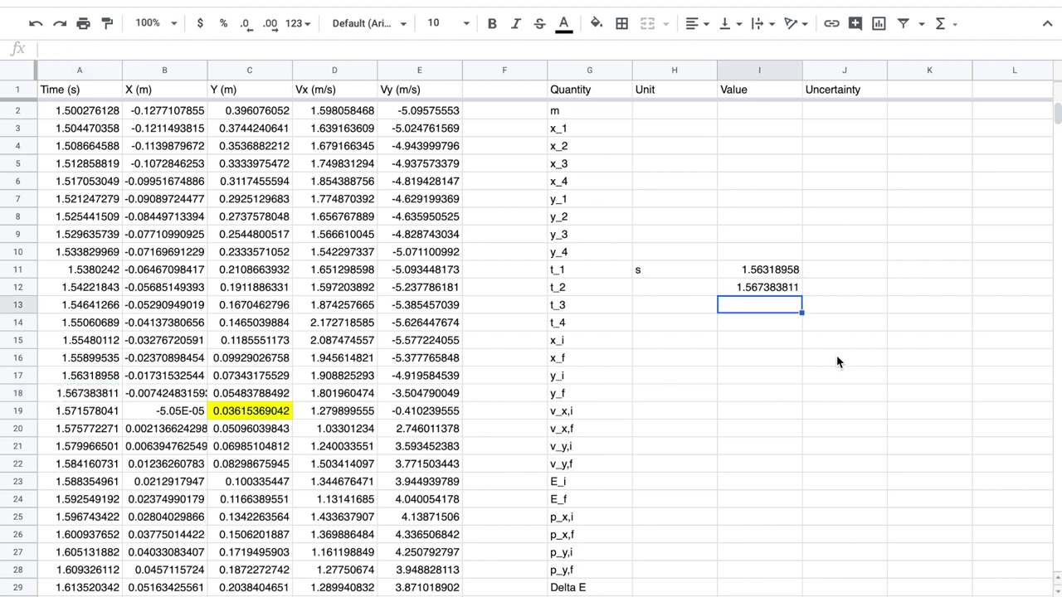
# Set t_3 and t_4 to the times in A20 and A21.
pyautogui.click(782, 340)
pyautogui.click(771, 313)
pyautogui.write('=')
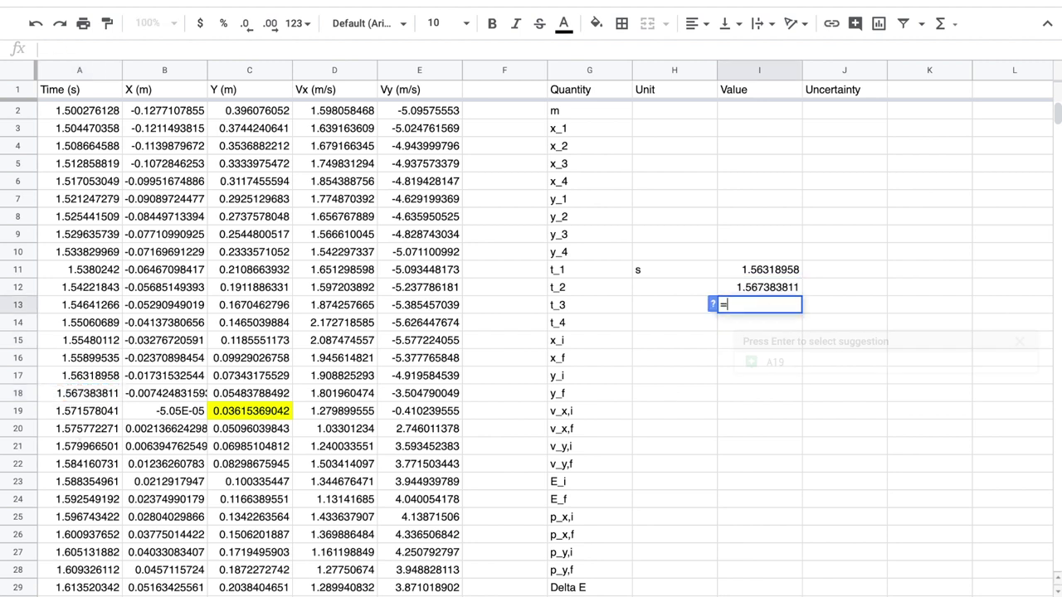
pyautogui.click(87, 437)
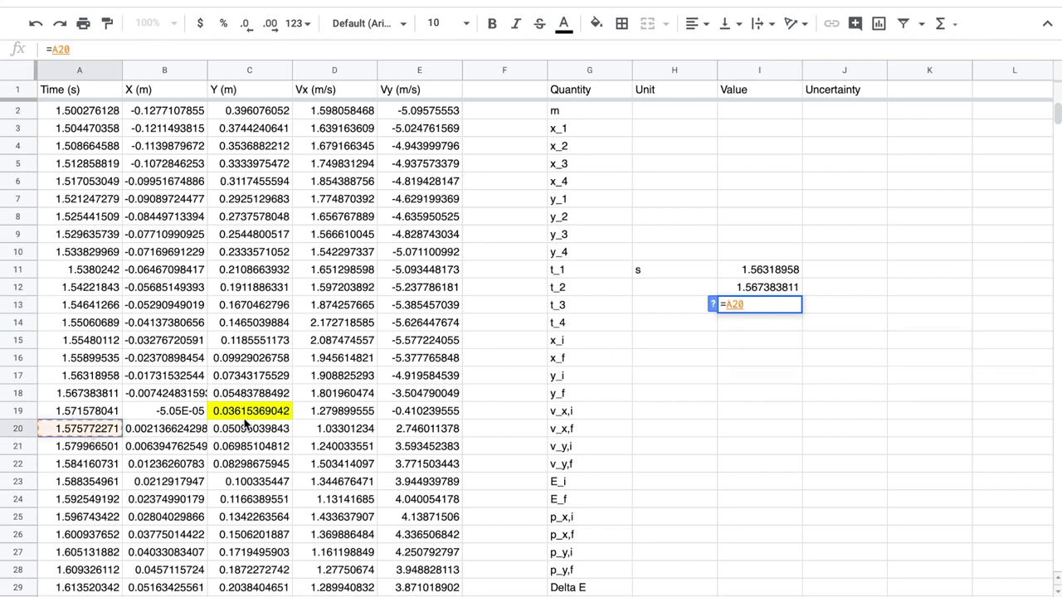
pyautogui.press('Return')
pyautogui.write('=')
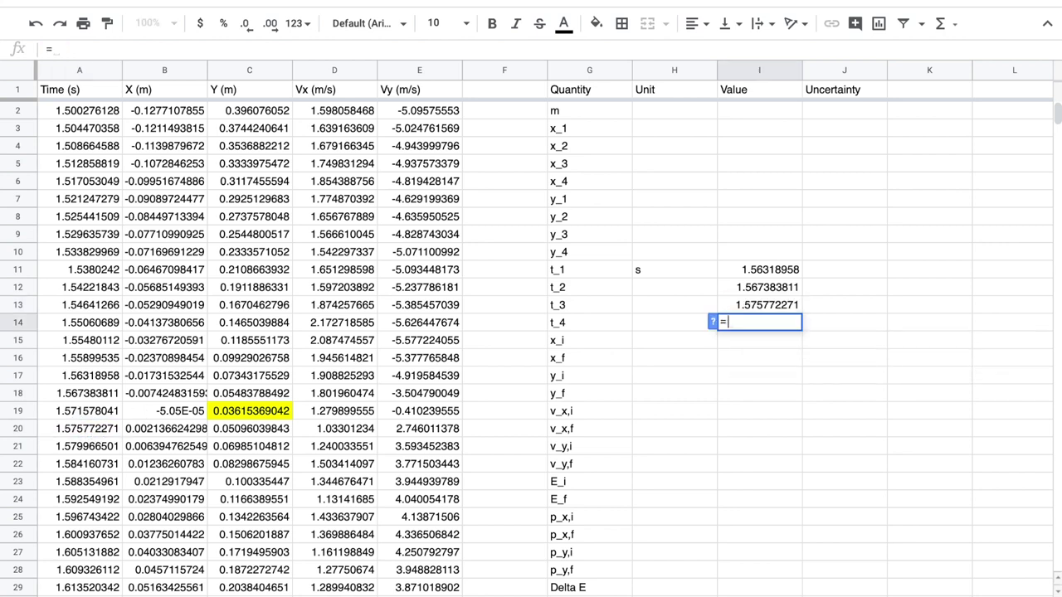
pyautogui.click(80, 450)
pyautogui.press('Return')
# Enter unit s for the remaining times t_2 through t_4.
pyautogui.press('Left')
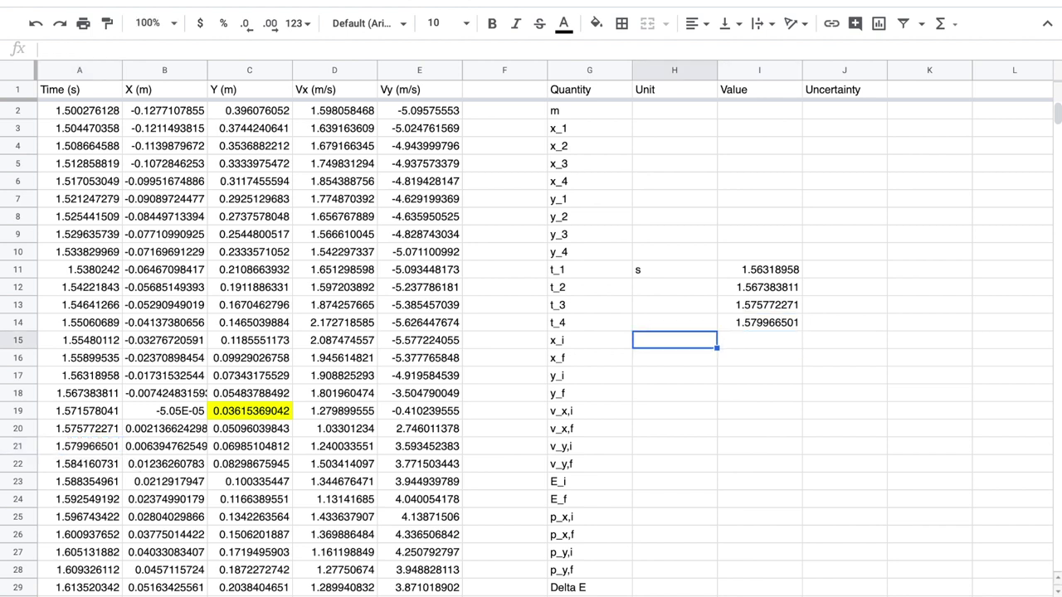
pyautogui.press('Up')
pyautogui.press('Up')
pyautogui.press('Up')
pyautogui.write('s')
pyautogui.press('Return')
pyautogui.write('s')
pyautogui.press('Return')
pyautogui.write('s')
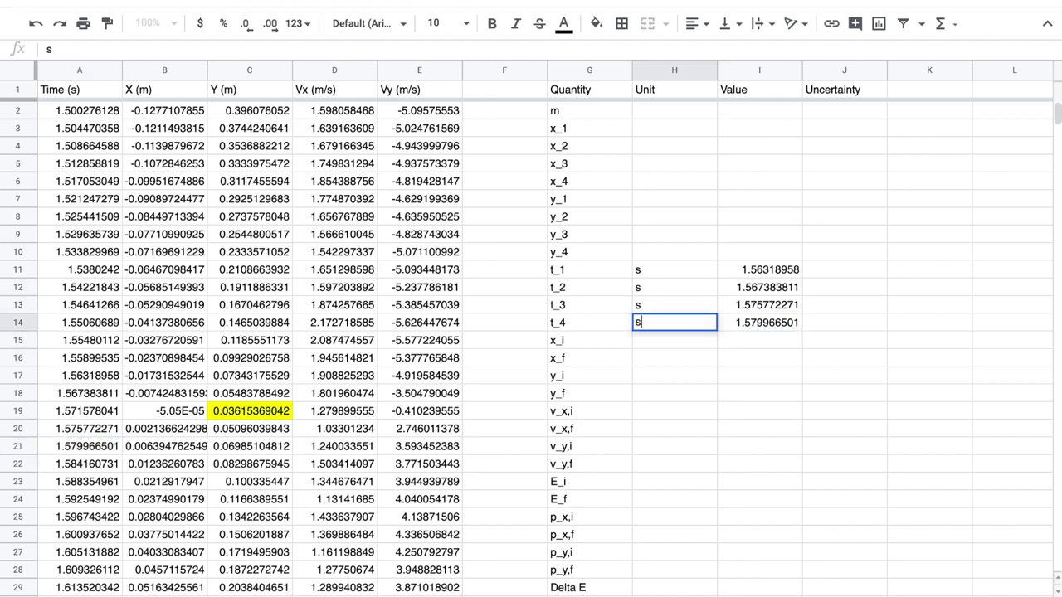
pyautogui.press('Right')
pyautogui.press('Up')
pyautogui.press('Up')
pyautogui.press('Up')
pyautogui.press('Up')
pyautogui.press('Up')
pyautogui.press('Up')
pyautogui.press('Up')
pyautogui.press('Up')
pyautogui.press('Up')
pyautogui.press('Up')
pyautogui.press('Up')
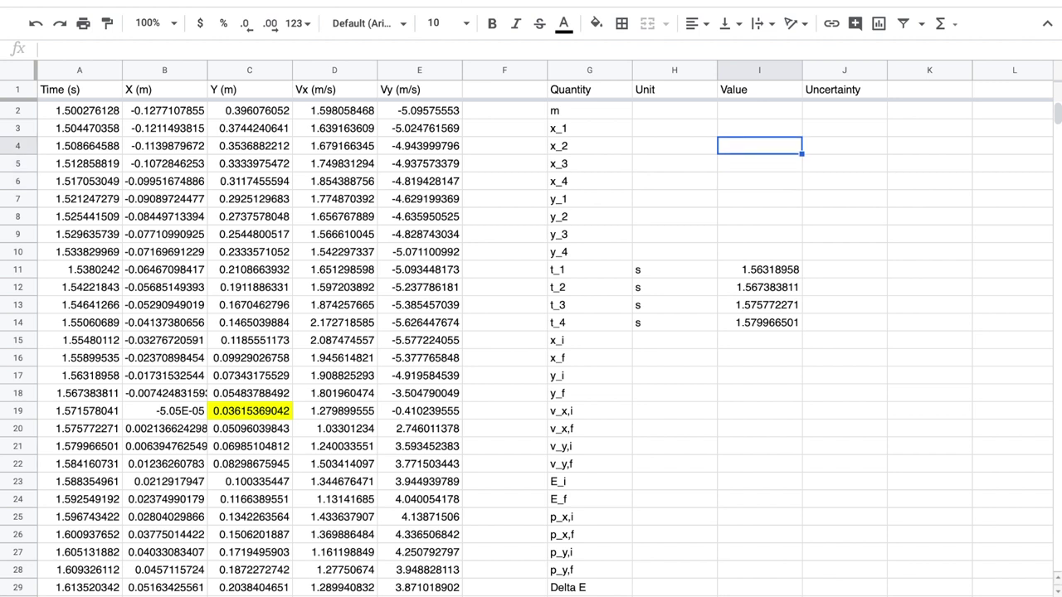
# Set x_1 through x_4 to =B17, =B18, =B20 and =B21.
pyautogui.press('Left')
pyautogui.press('Right')
pyautogui.press('Down')
pyautogui.press('Down')
pyautogui.press('Down')
pyautogui.press('Down')
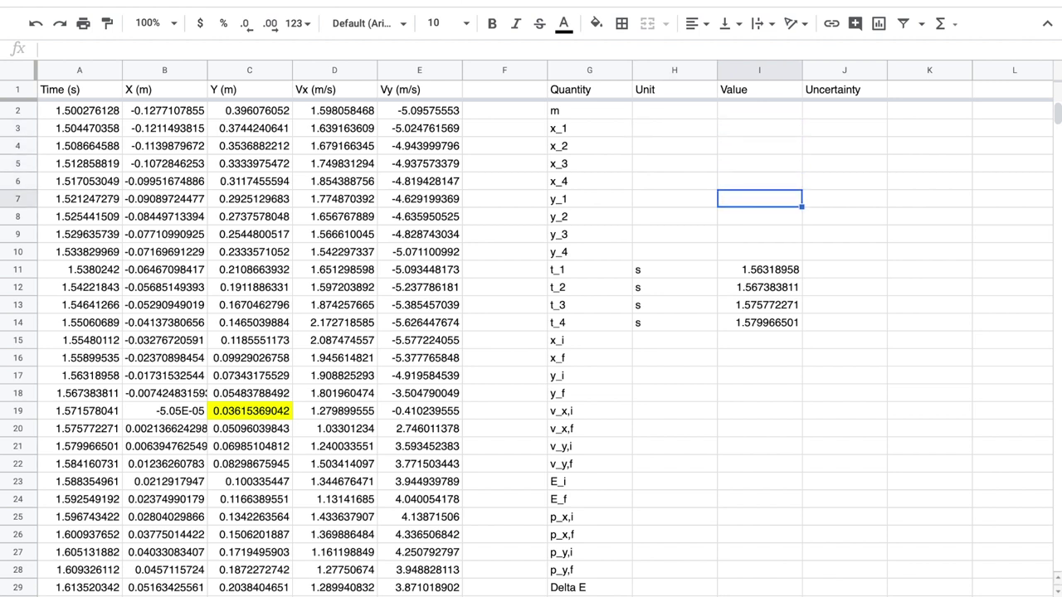
pyautogui.press('Up')
pyautogui.press('Up')
pyautogui.press('Up')
pyautogui.press('Up')
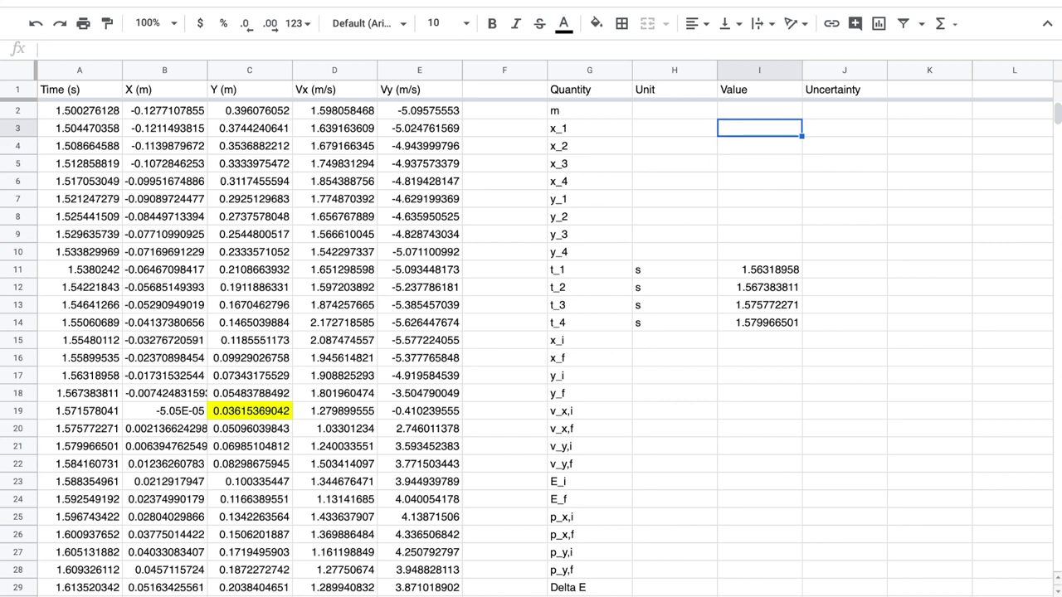
pyautogui.write('=B17')
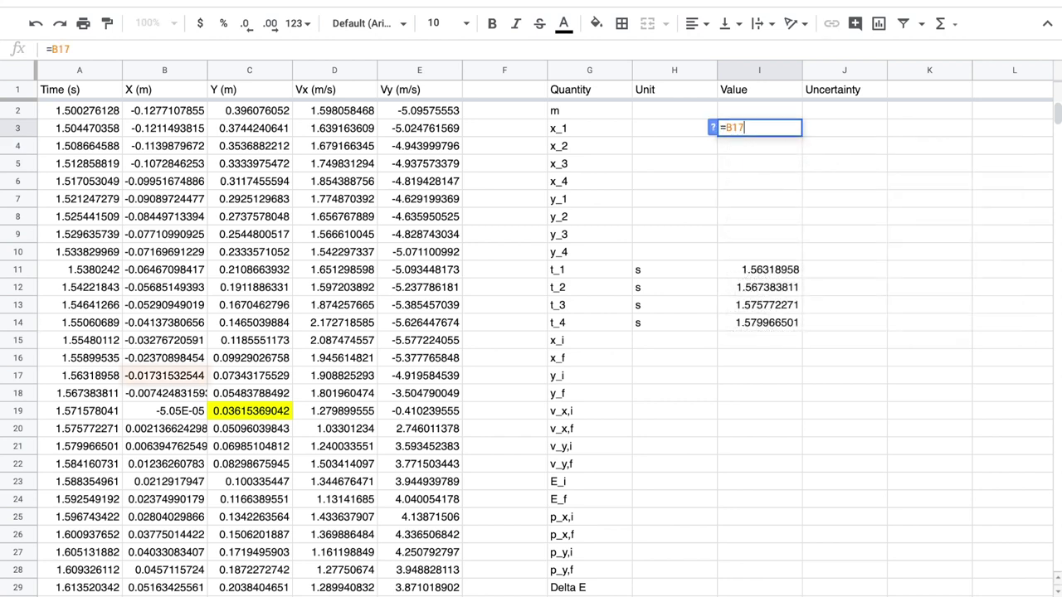
pyautogui.press('Return')
pyautogui.write('=B')
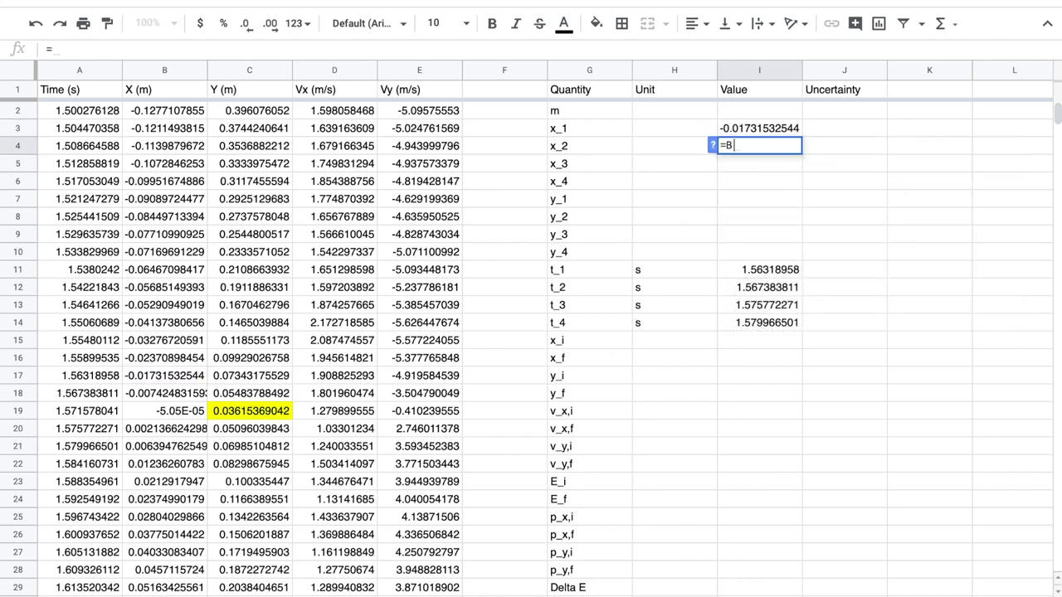
pyautogui.write('18')
pyautogui.press('Return')
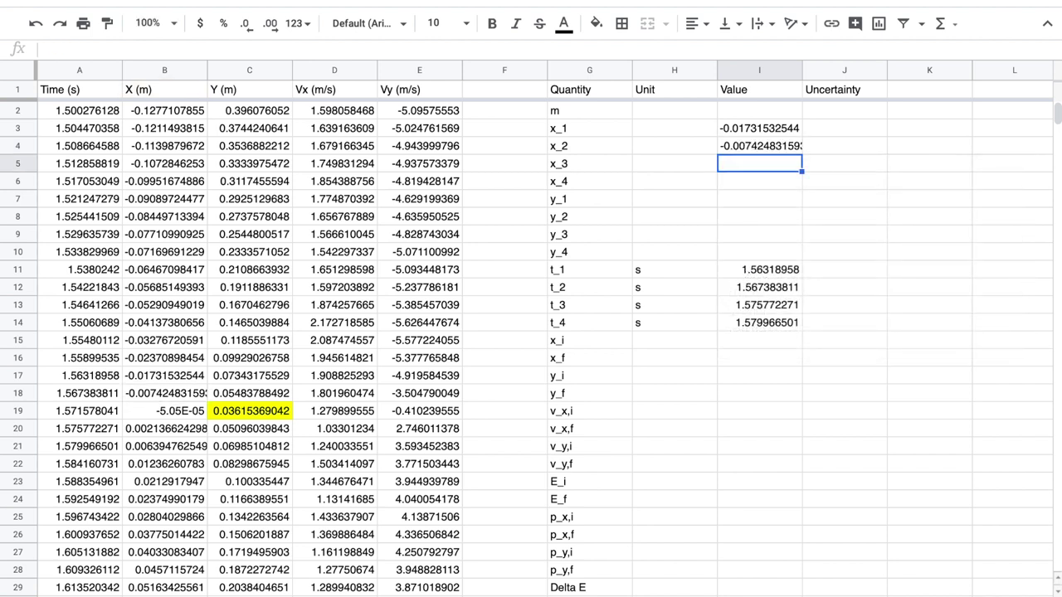
pyautogui.write('=B20')
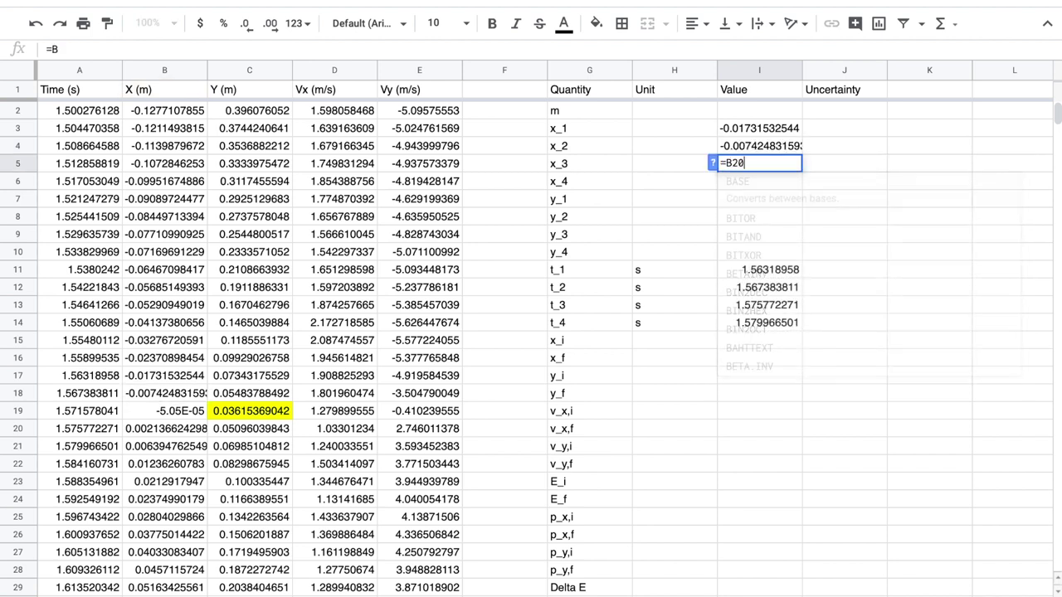
pyautogui.press('Return')
pyautogui.write('=B21')
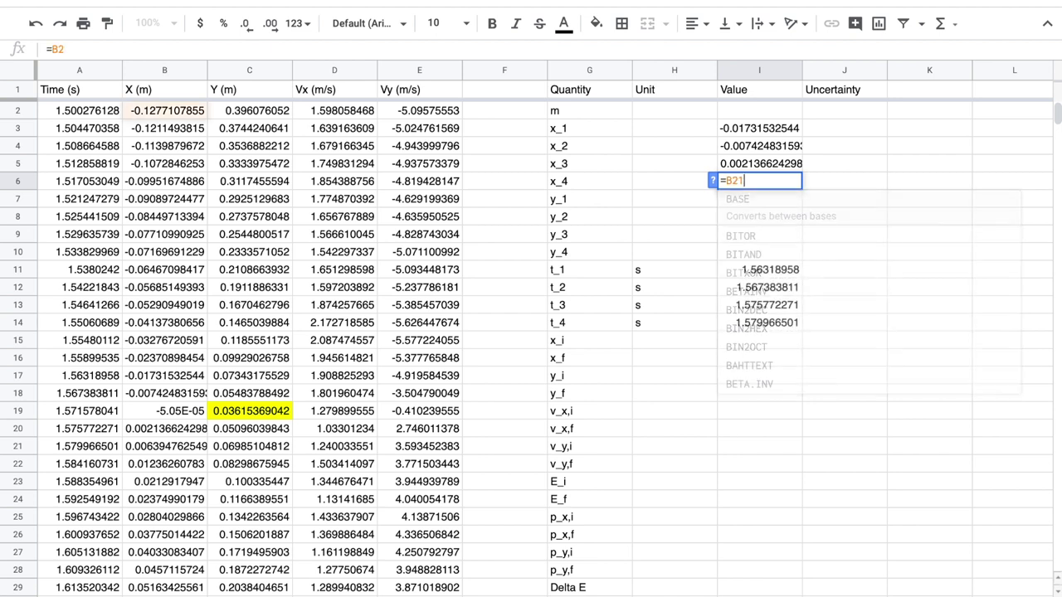
pyautogui.press('Return')
# Set y_1 through y_4 to =C17, =C18, =C20 and =C21.
pyautogui.write('=V')
pyautogui.press('BackSpace')
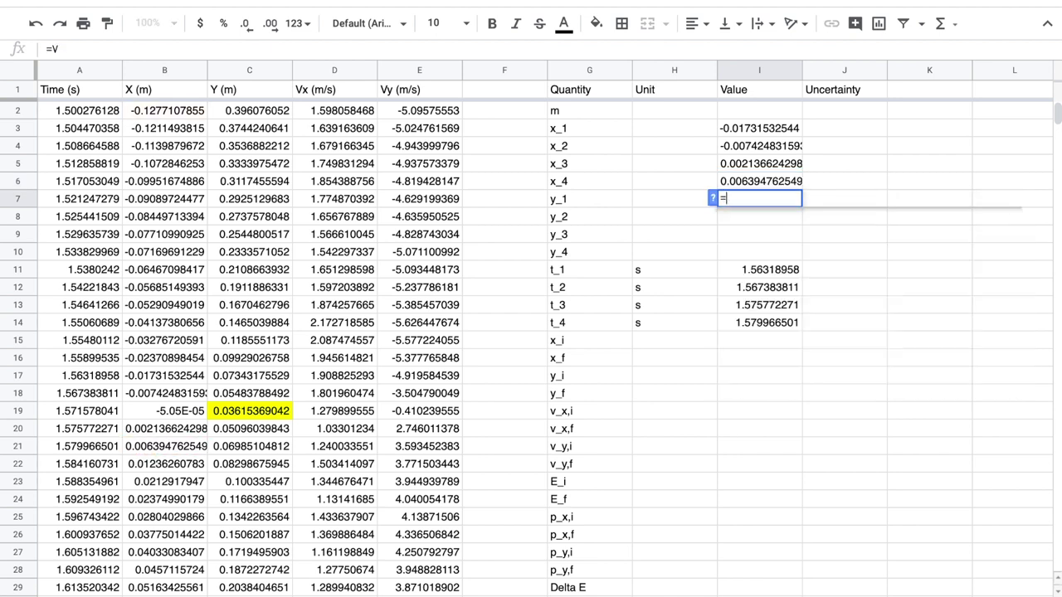
pyautogui.write('C17')
pyautogui.press('Return')
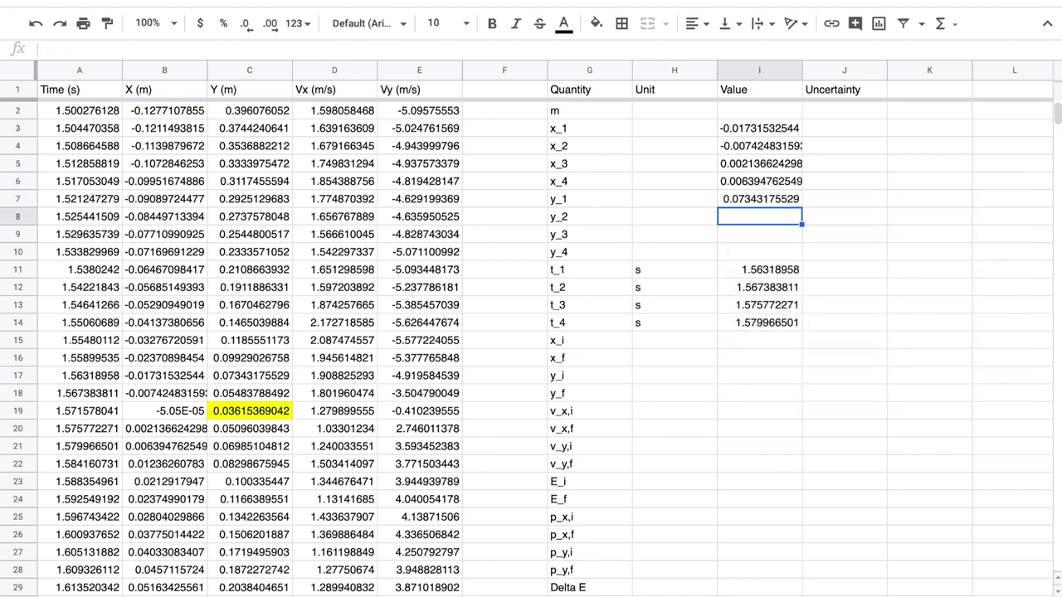
pyautogui.write('=C18')
pyautogui.press('Return')
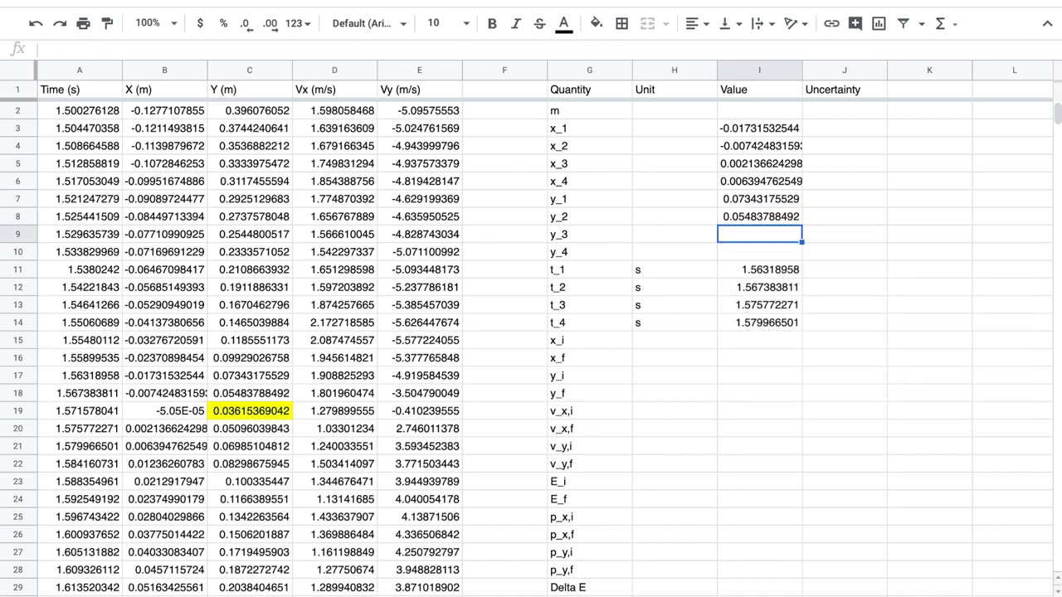
pyautogui.write('=C1')
pyautogui.press('BackSpace')
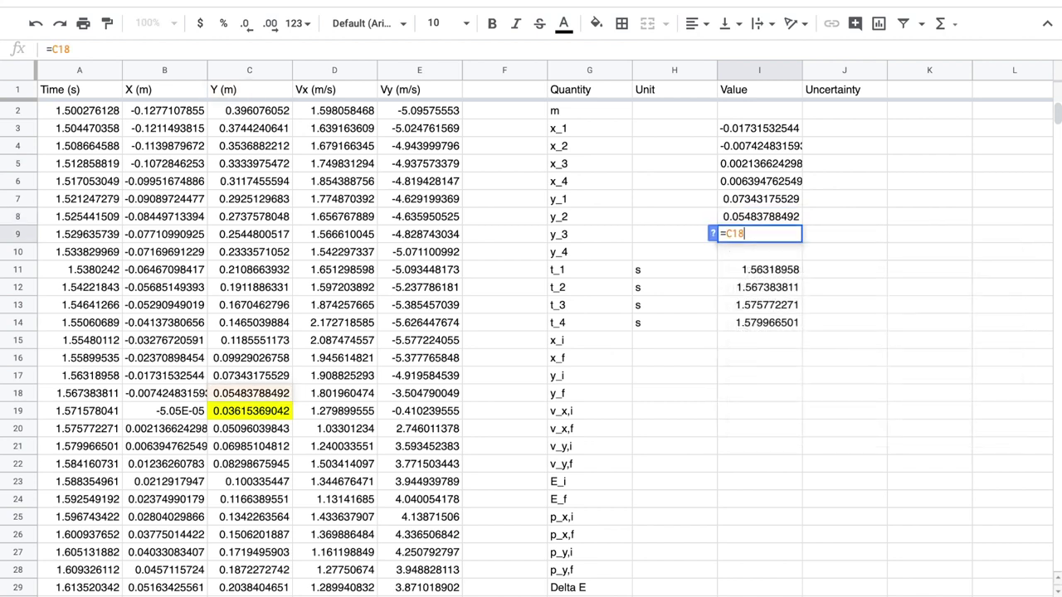
pyautogui.write('20')
pyautogui.press('Return')
pyautogui.write('=C21')
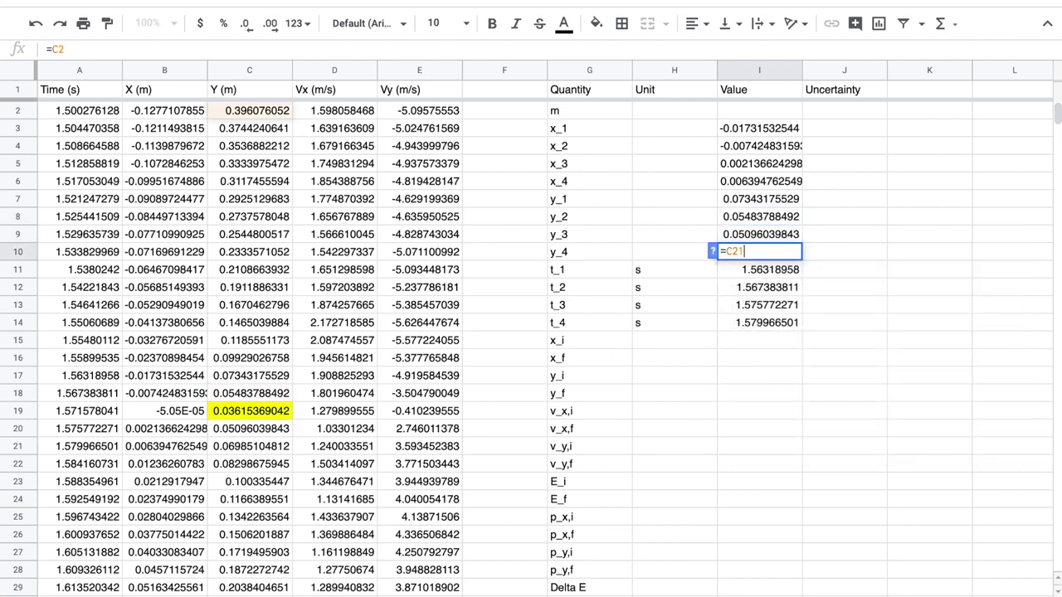
pyautogui.press('Return')
# Enter the unit m in H3:H10 for x_1 through y_4.
pyautogui.click(221, 410)
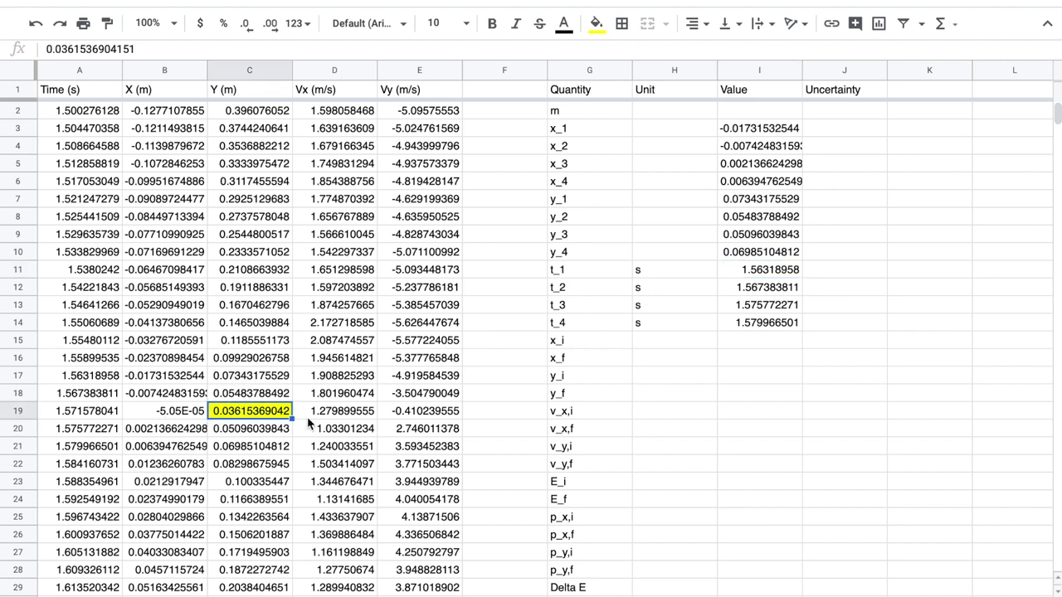
pyautogui.click(663, 131)
pyautogui.write('m')
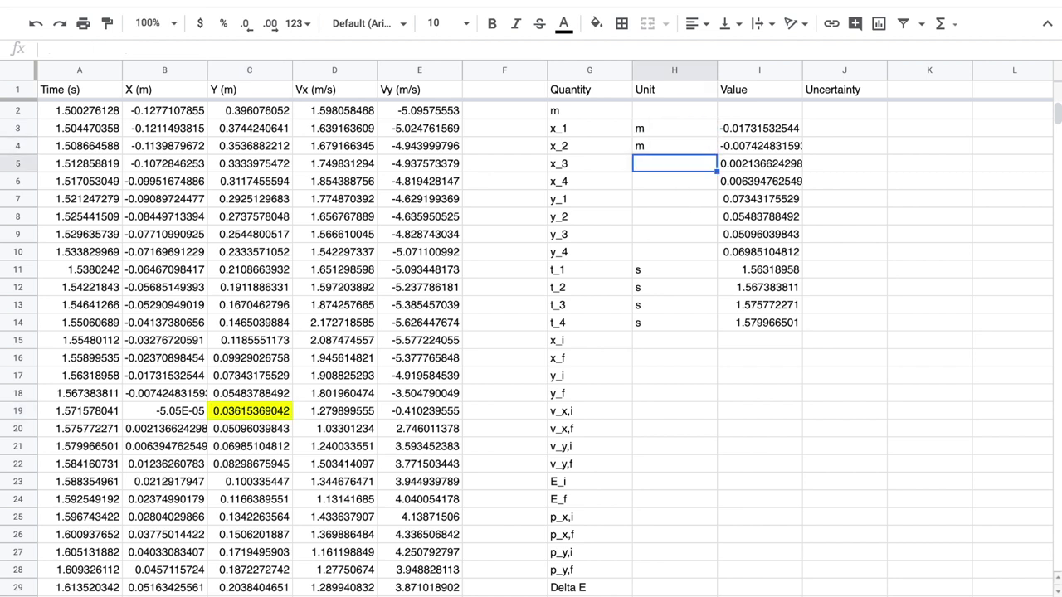
pyautogui.write(' m m m m m m')
pyautogui.press('Return')
pyautogui.write('m')
pyautogui.press('Return')
pyautogui.press('Return')
pyautogui.press('Return')
pyautogui.press('Return')
pyautogui.press('Return')
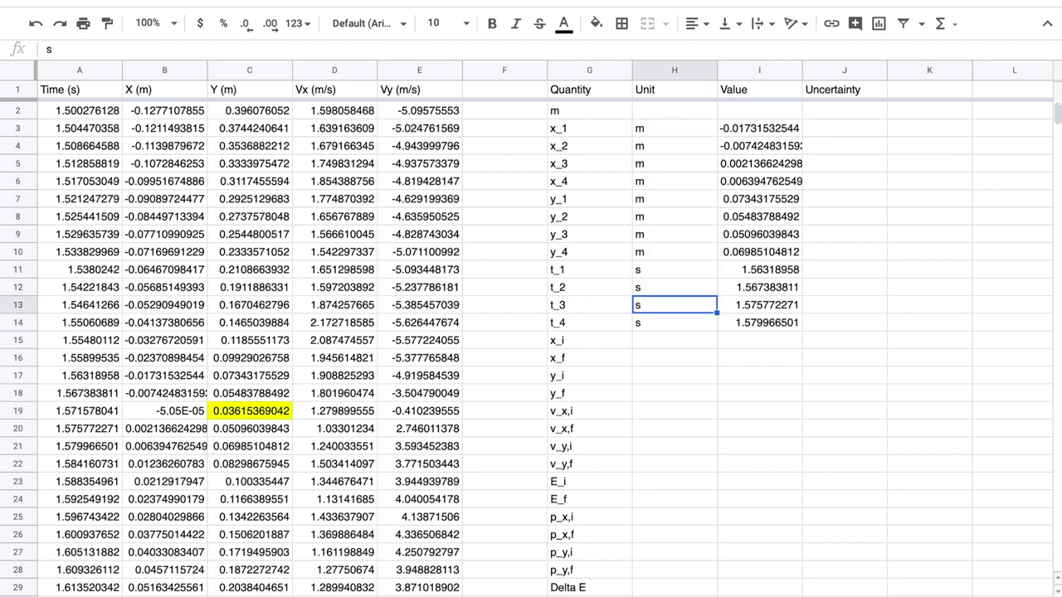
pyautogui.press('Return')
pyautogui.press('Return')
pyautogui.press('Return')
pyautogui.press('Return')
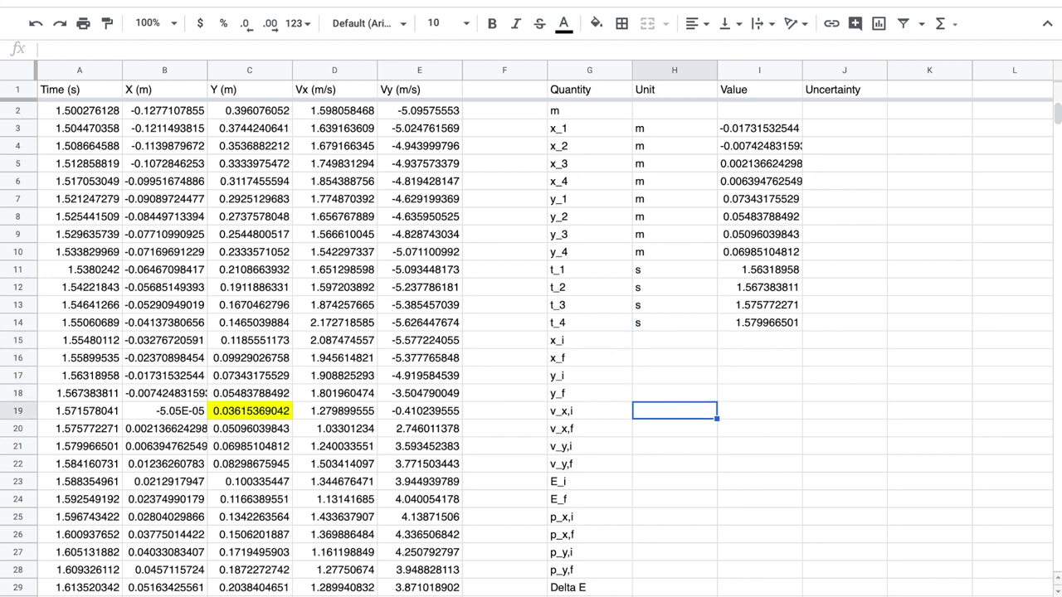
# Enter the x displacement =I4-I3 in the v_x,i value cell.
pyautogui.click(759, 411)
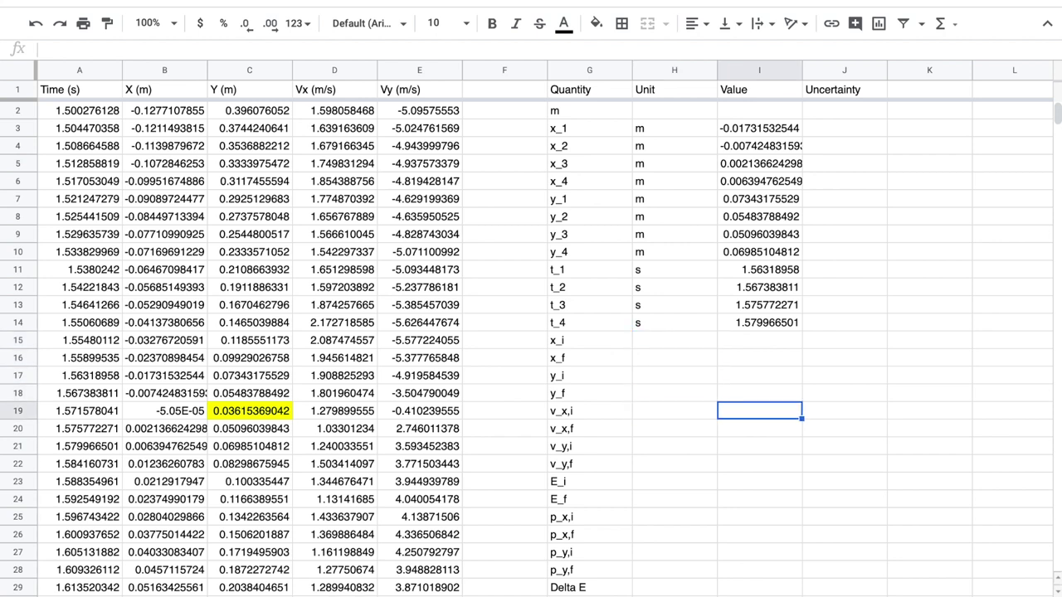
pyautogui.write('=')
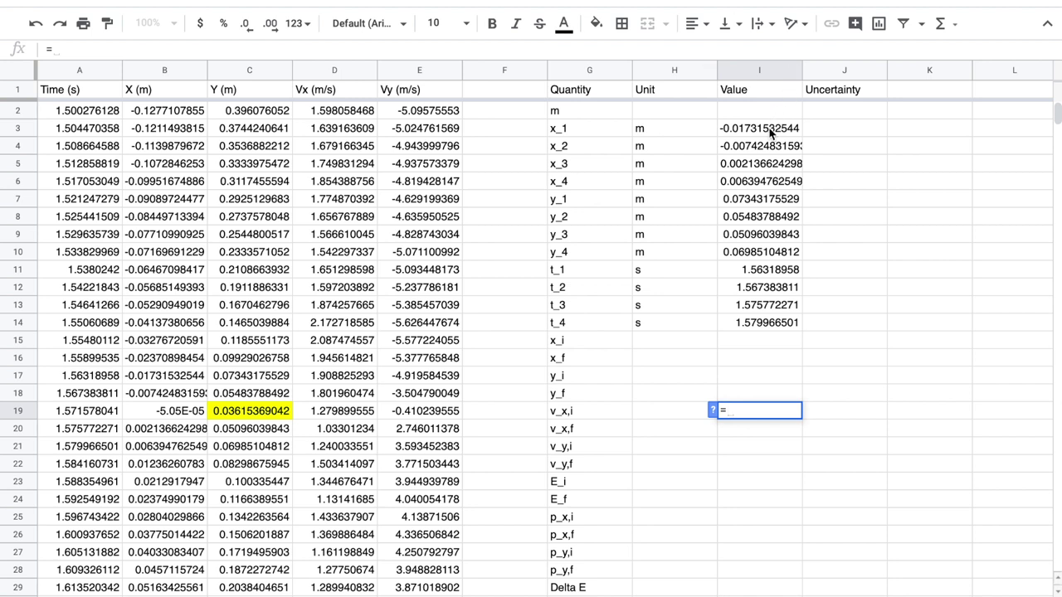
pyautogui.click(766, 151)
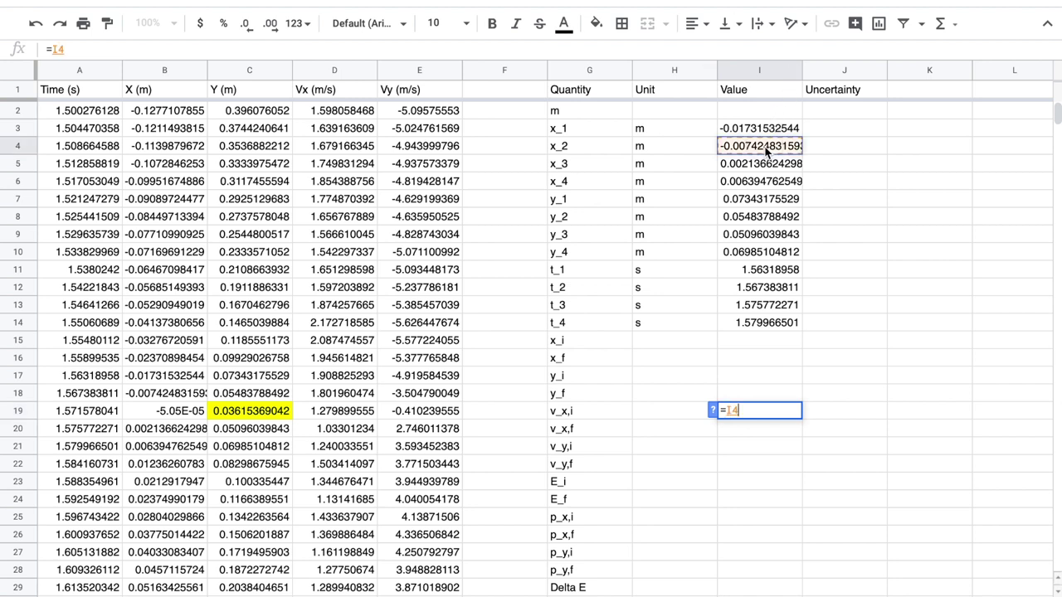
pyautogui.write('-')
pyautogui.click(768, 131)
pyautogui.press('Return')
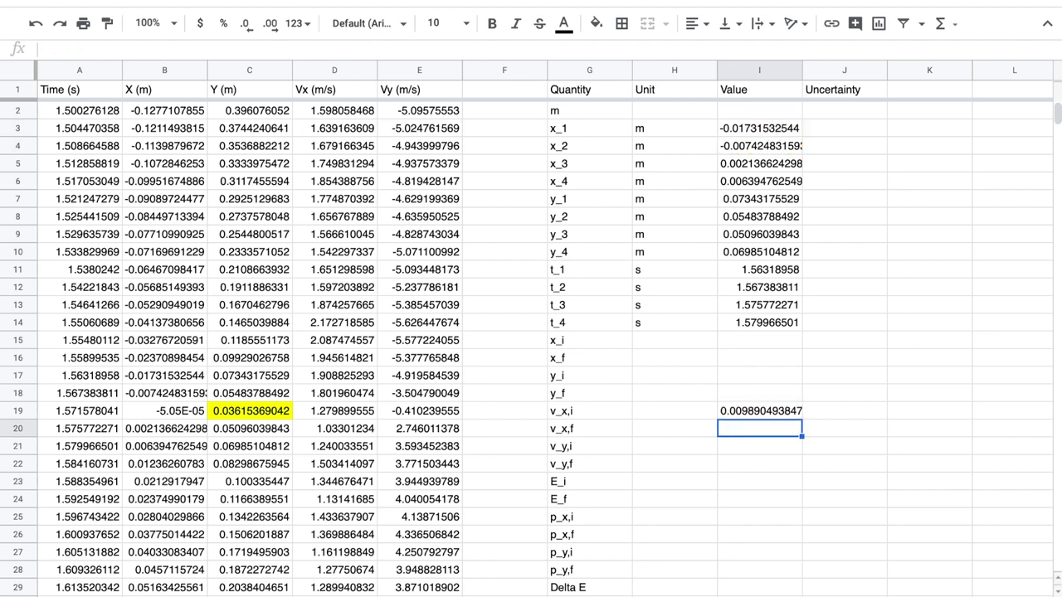
# Extend it to =(I4-I3)/(I12-I11), giving v_x,i = 2.358119004.
pyautogui.click(759, 410)
pyautogui.click(52, 50)
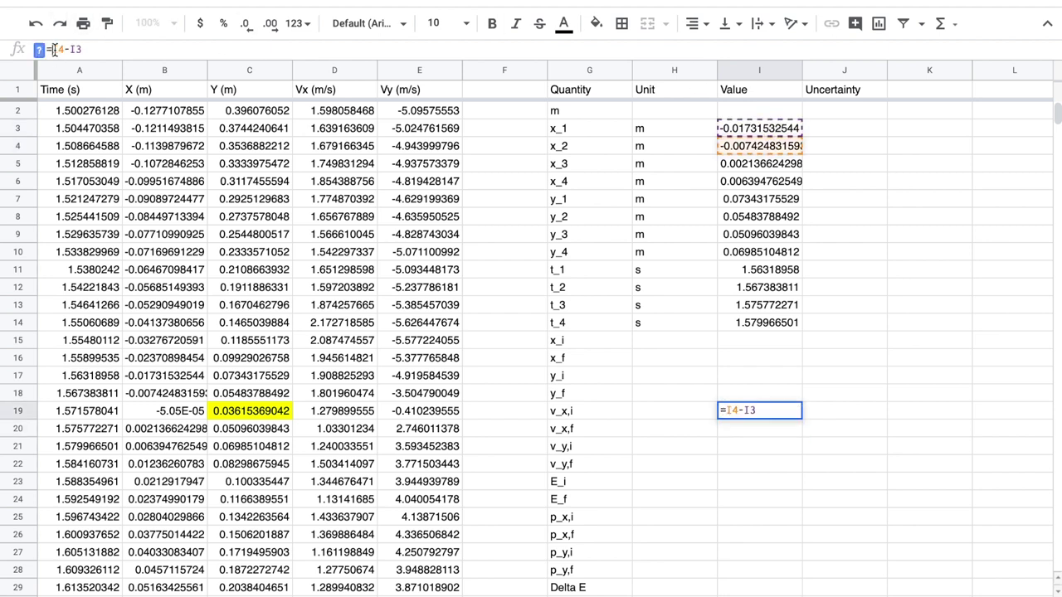
pyautogui.write('(')
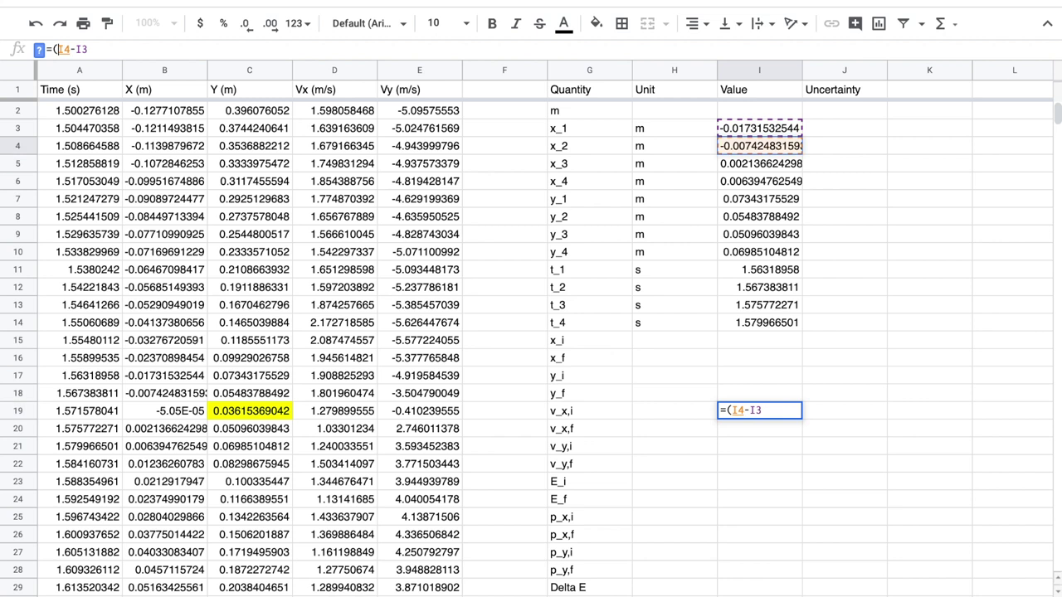
pyautogui.click(94, 50)
pyautogui.write(')/(')
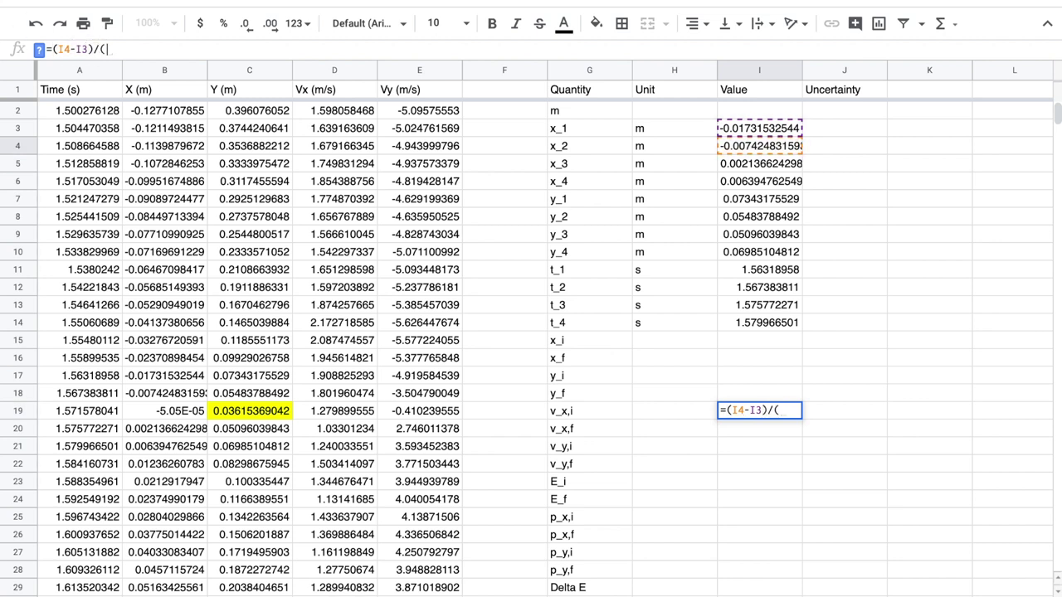
pyautogui.click(763, 287)
pyautogui.write('-')
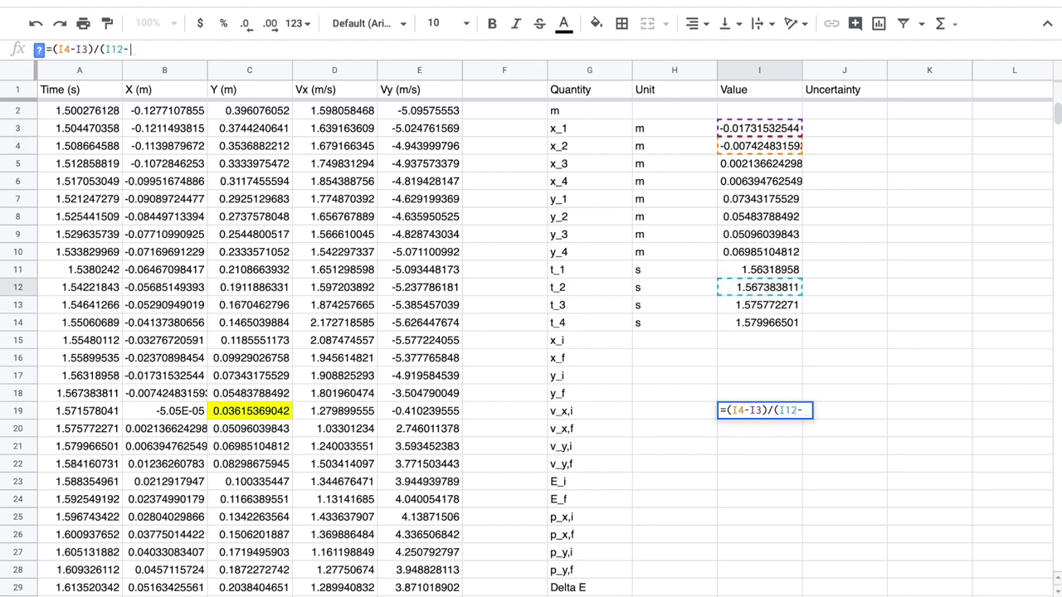
pyautogui.click(764, 274)
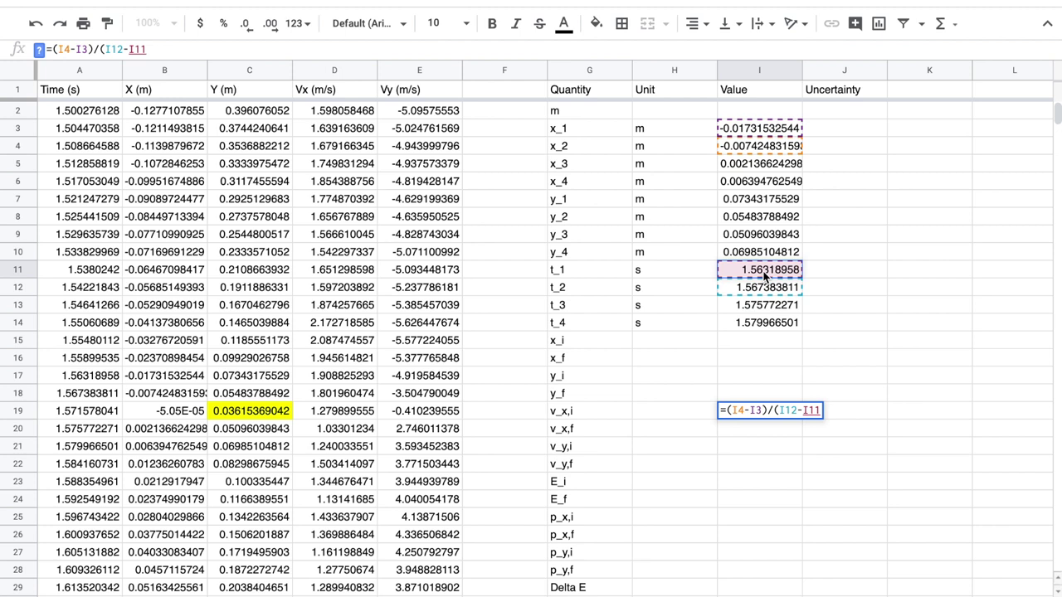
pyautogui.write(')')
pyautogui.press('Return')
# Give v_x,i the unit m/s.
pyautogui.press('Left')
pyautogui.press('Up')
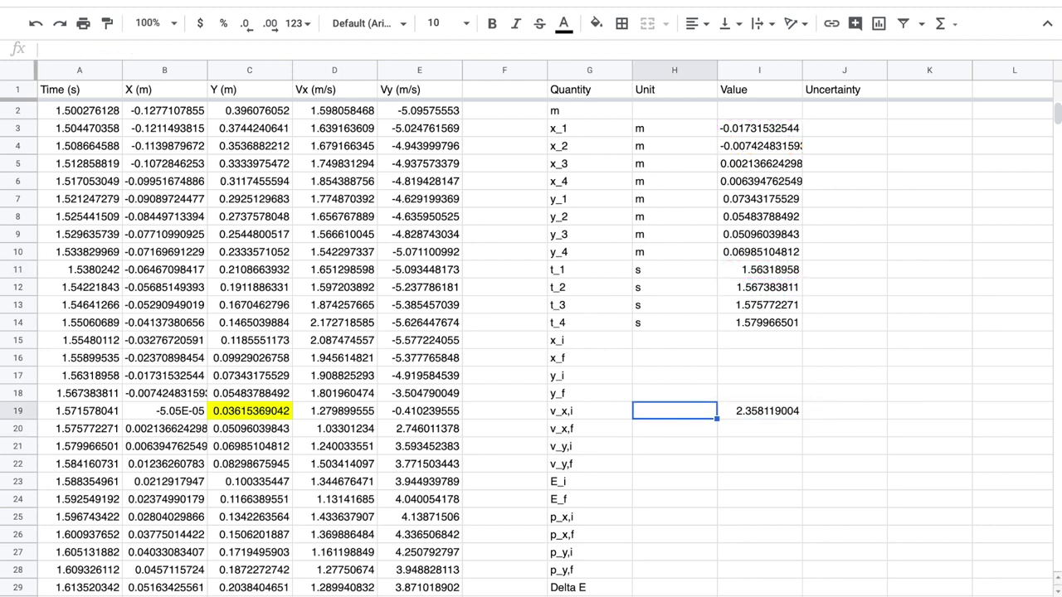
pyautogui.write('m/s')
pyautogui.press('Return')
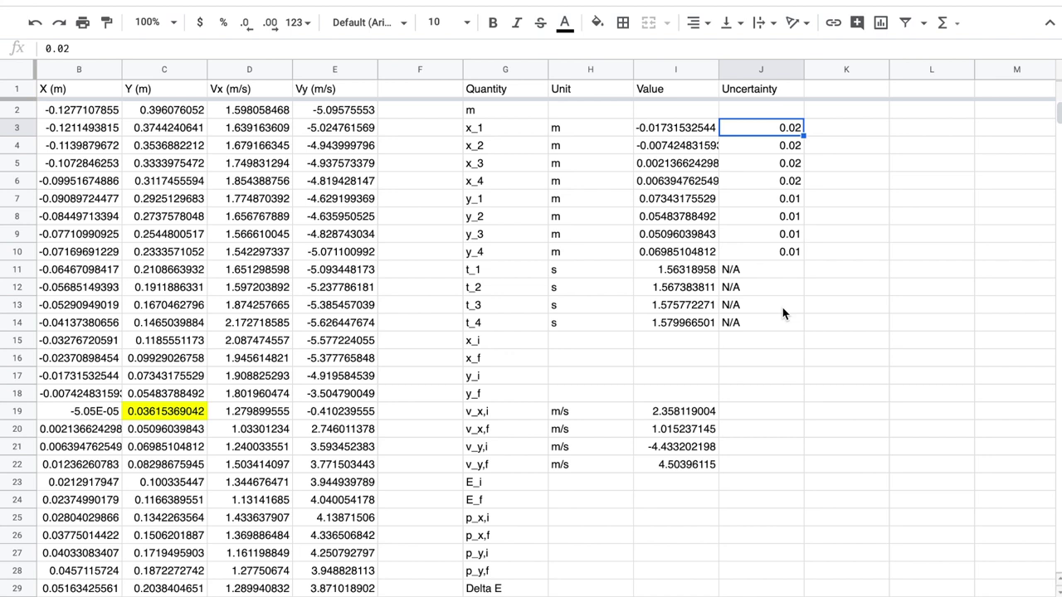
pyautogui.click(784, 164)
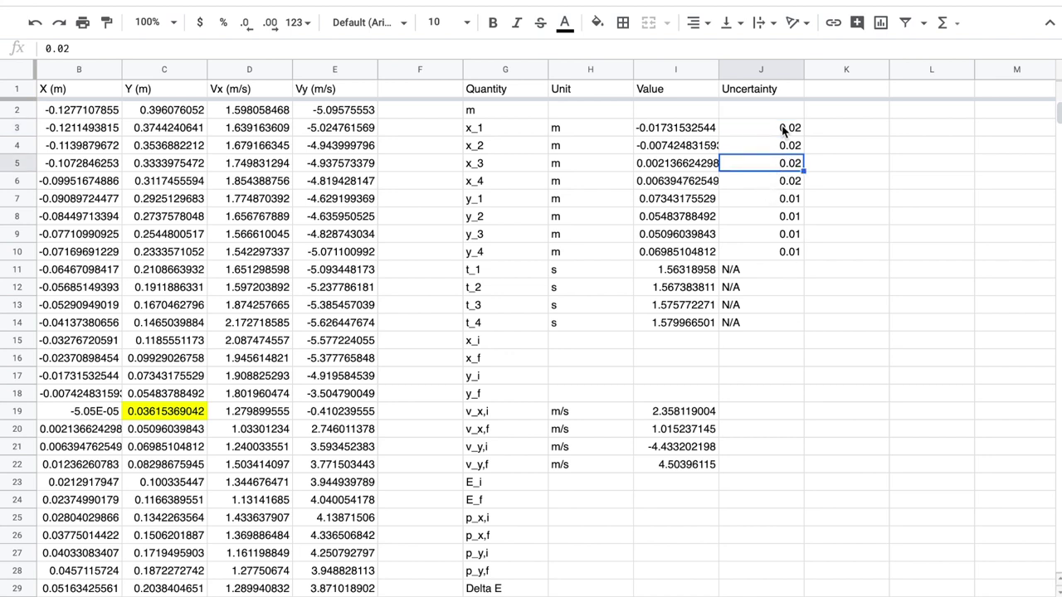
pyautogui.click(784, 130)
pyautogui.click(780, 203)
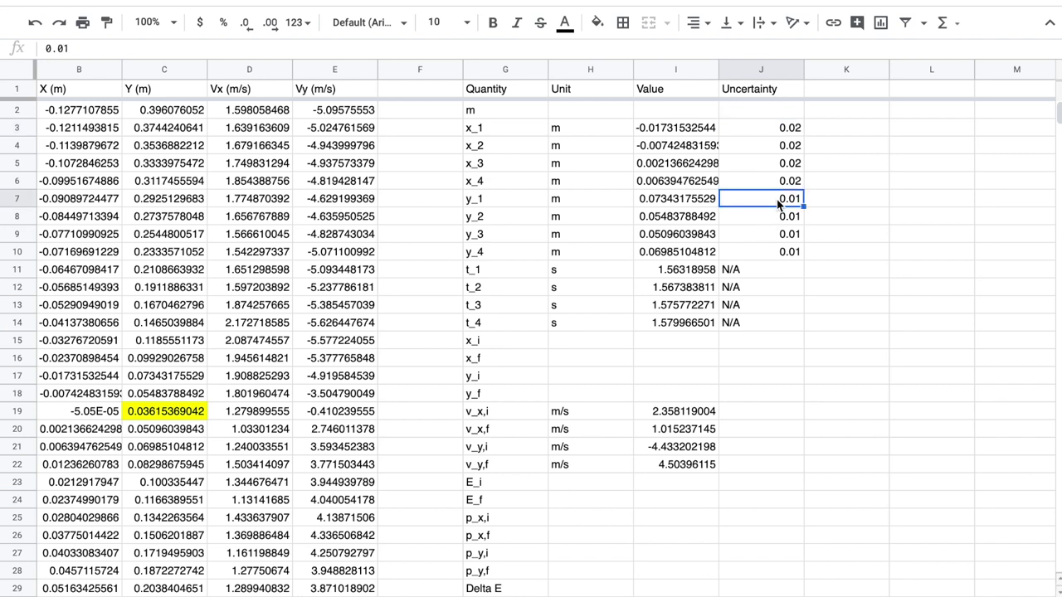
pyautogui.click(778, 254)
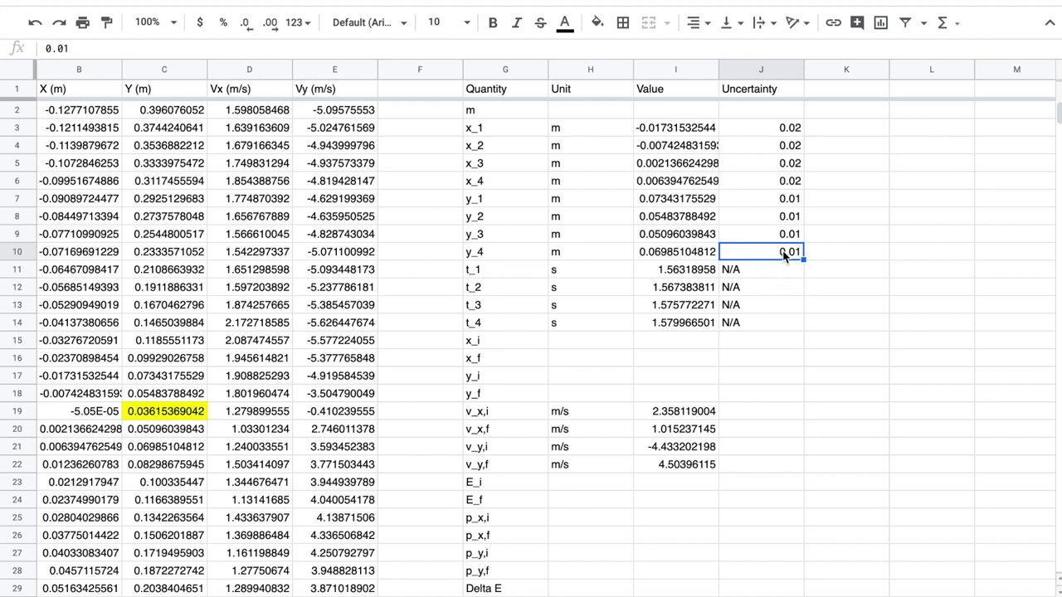
pyautogui.click(759, 448)
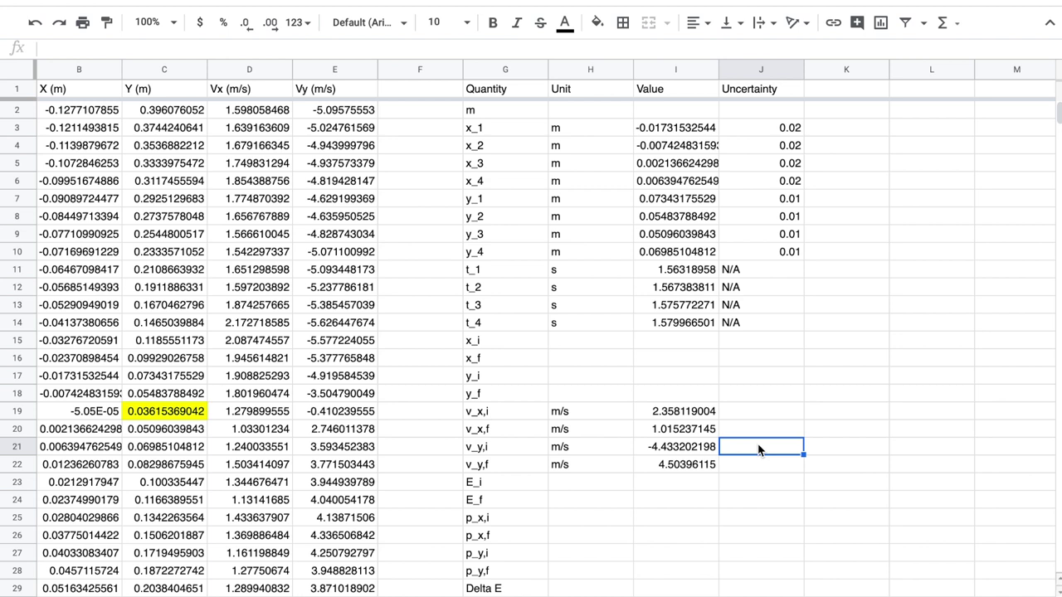
# Enter =J7/(I12-I11)*sqrt(2) in J21, yielding 3.371807241.
pyautogui.write('=')
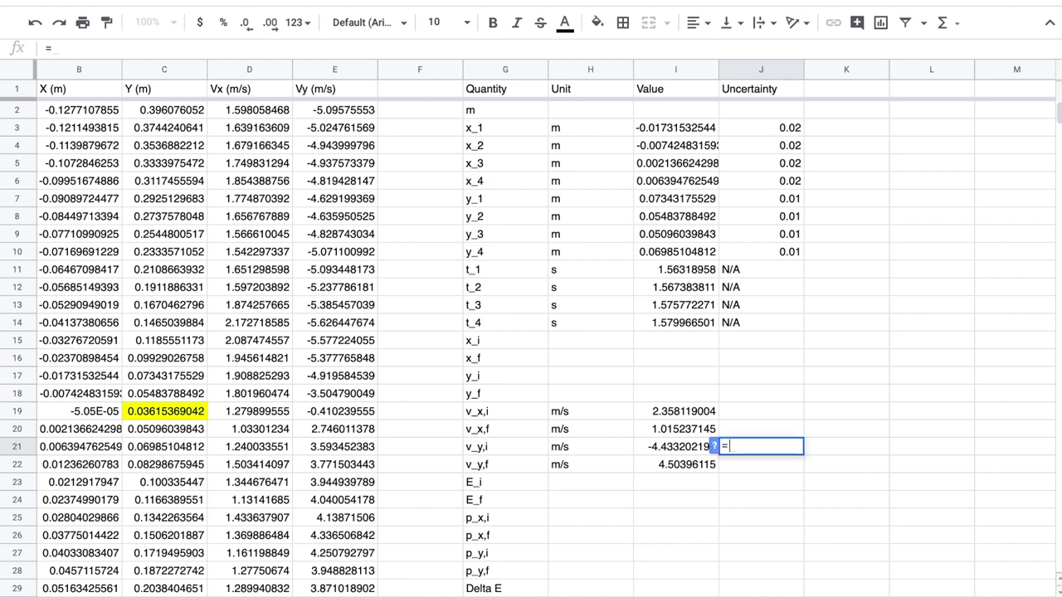
pyautogui.click(772, 203)
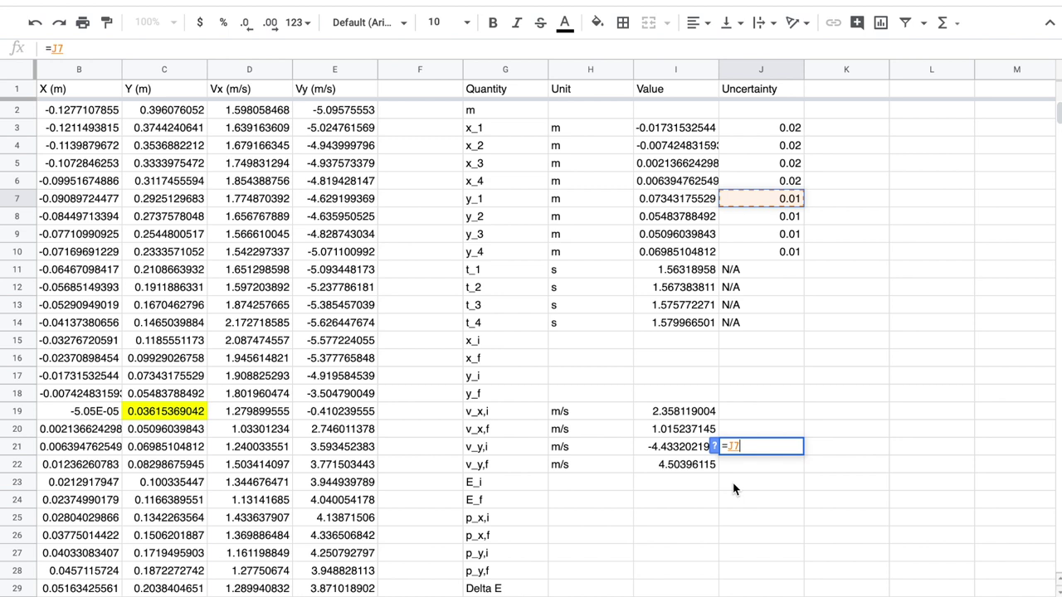
pyautogui.write('/')
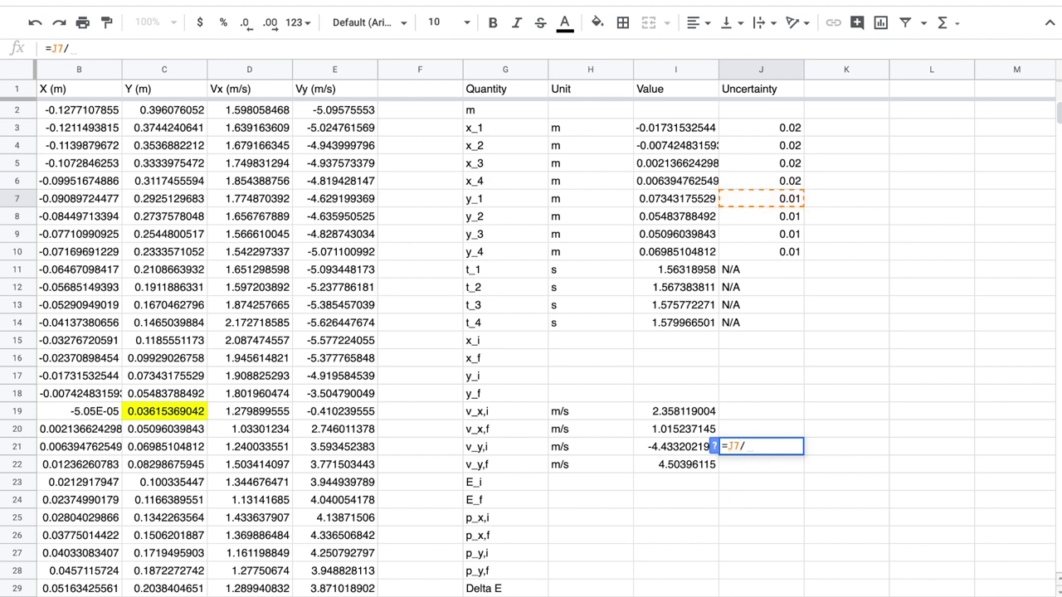
pyautogui.write('(')
pyautogui.click(672, 288)
pyautogui.write('-')
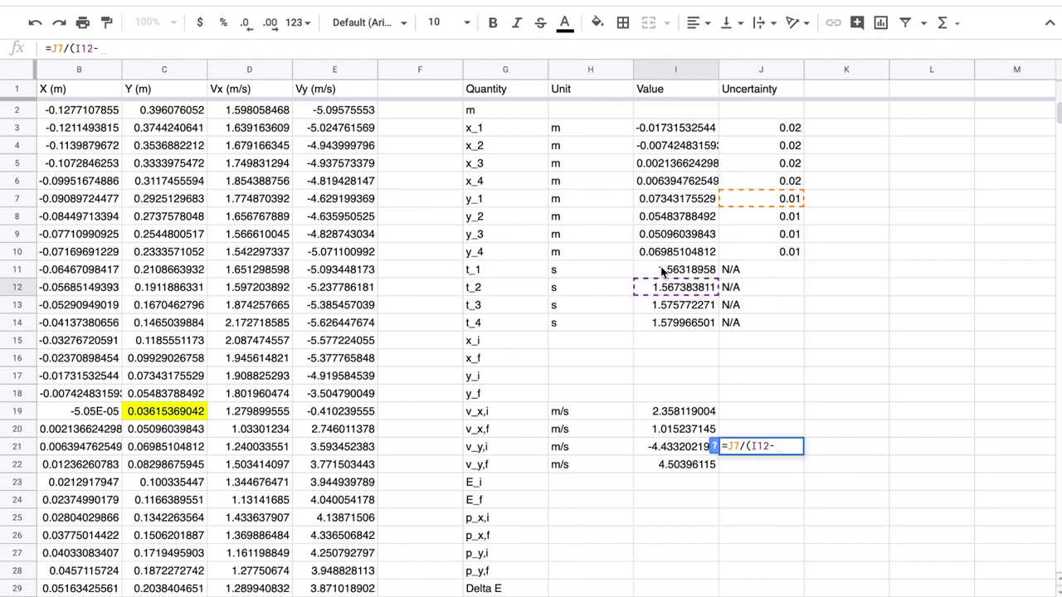
pyautogui.click(669, 267)
pyautogui.write(')')
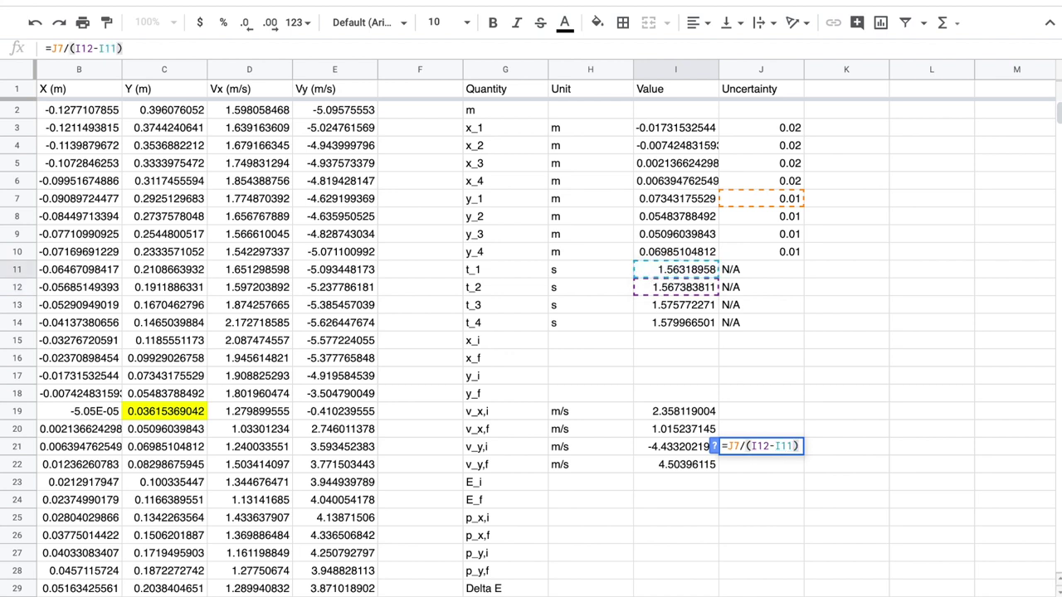
pyautogui.write('*sqrt(2)')
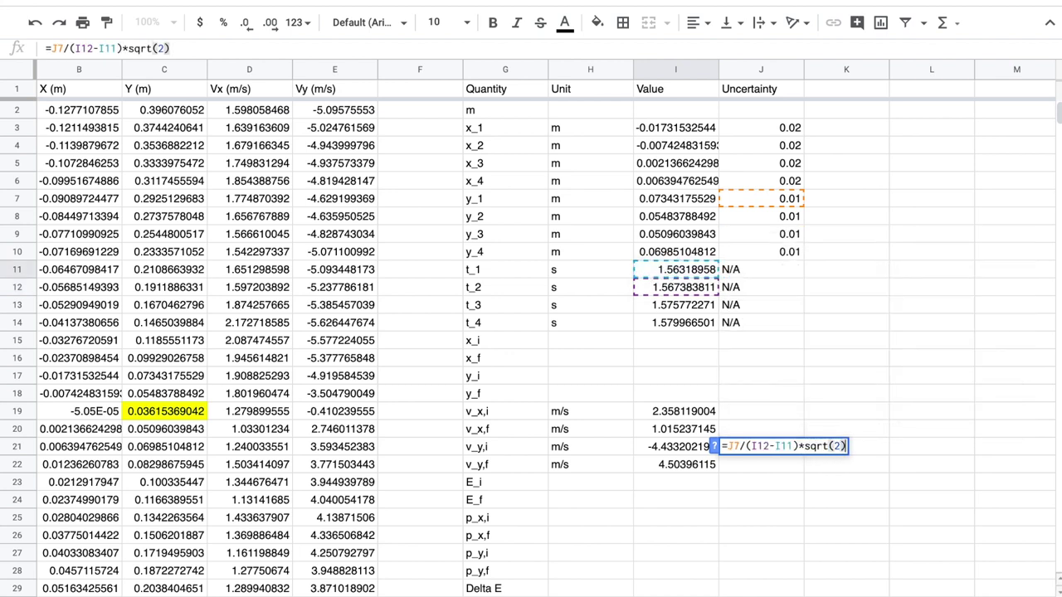
pyautogui.press('Return')
pyautogui.click(761, 446)
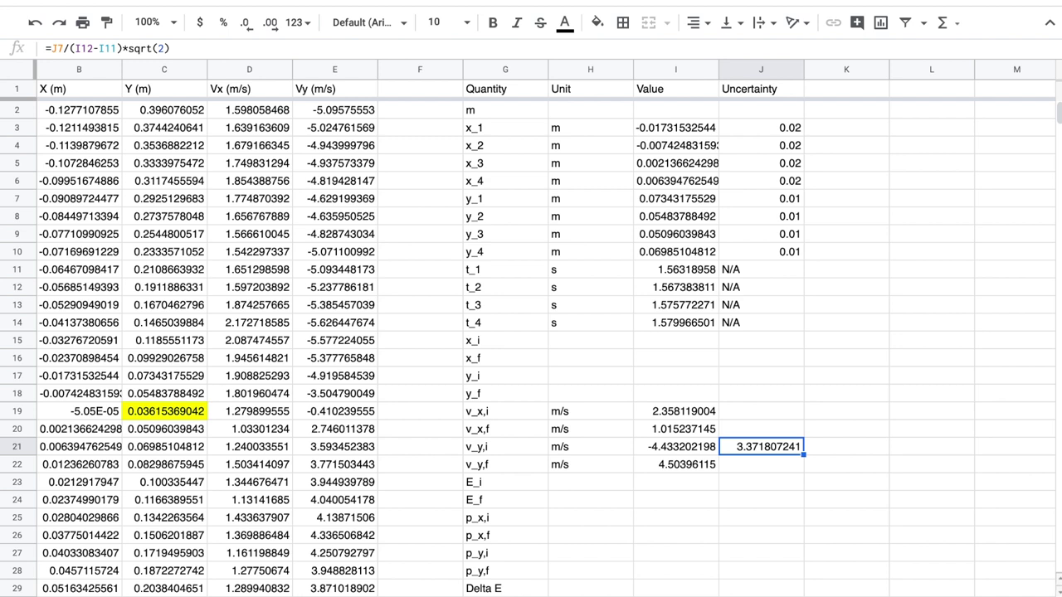
# Round the v_y,i velocity in I21 to display -4 m/s with no decimal places.
pyautogui.click(676, 446)
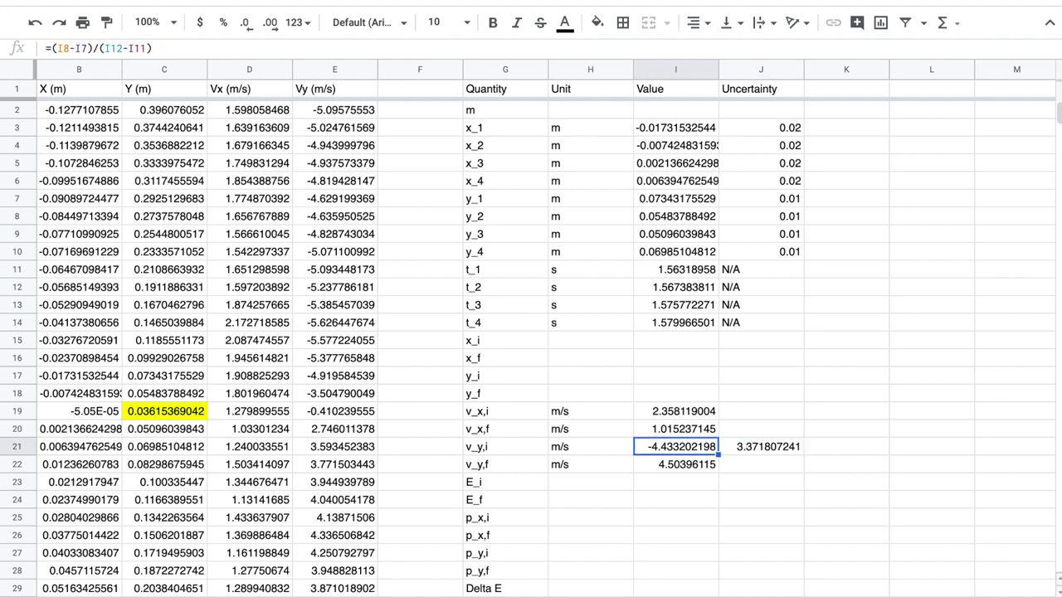
pyautogui.click(760, 446)
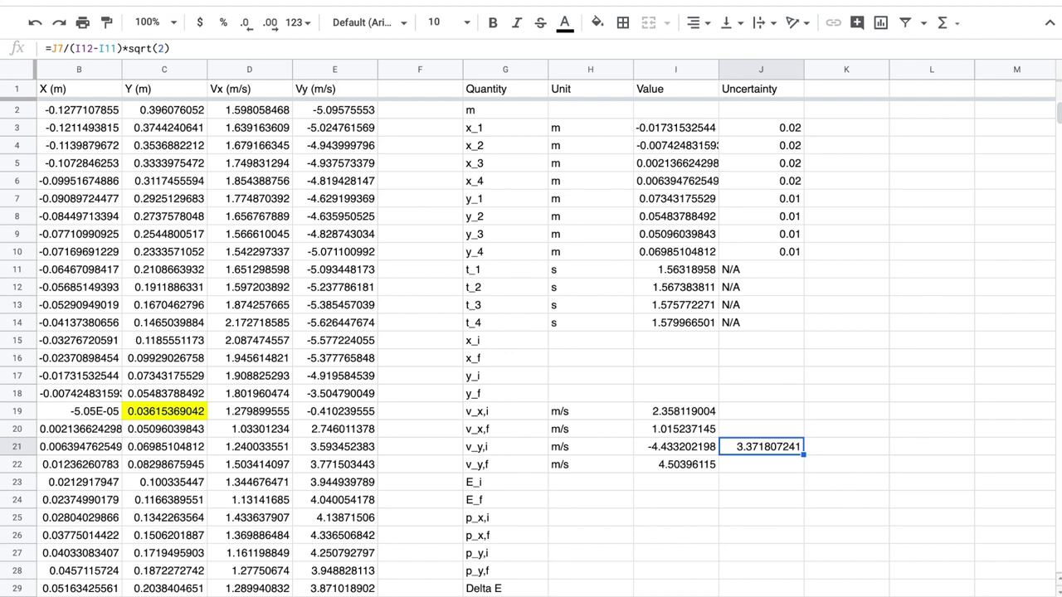
pyautogui.click(699, 453)
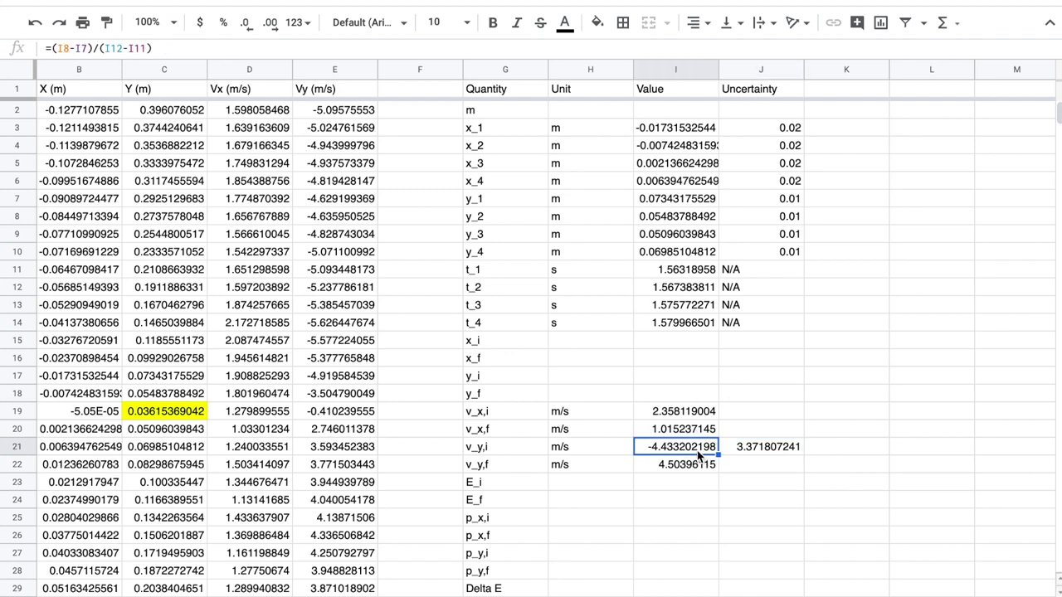
pyautogui.click(272, 30)
pyautogui.click(248, 25)
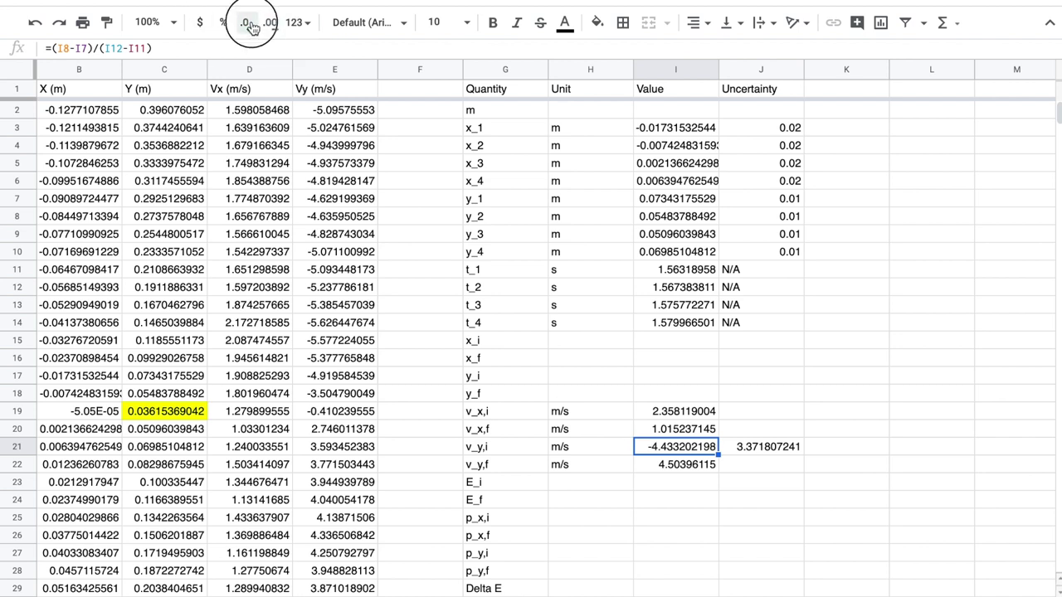
pyautogui.click(249, 25)
pyautogui.click(249, 25)
pyautogui.click(249, 25)
pyautogui.click(249, 24)
pyautogui.click(249, 25)
pyautogui.click(249, 25)
pyautogui.click(249, 25)
pyautogui.click(249, 25)
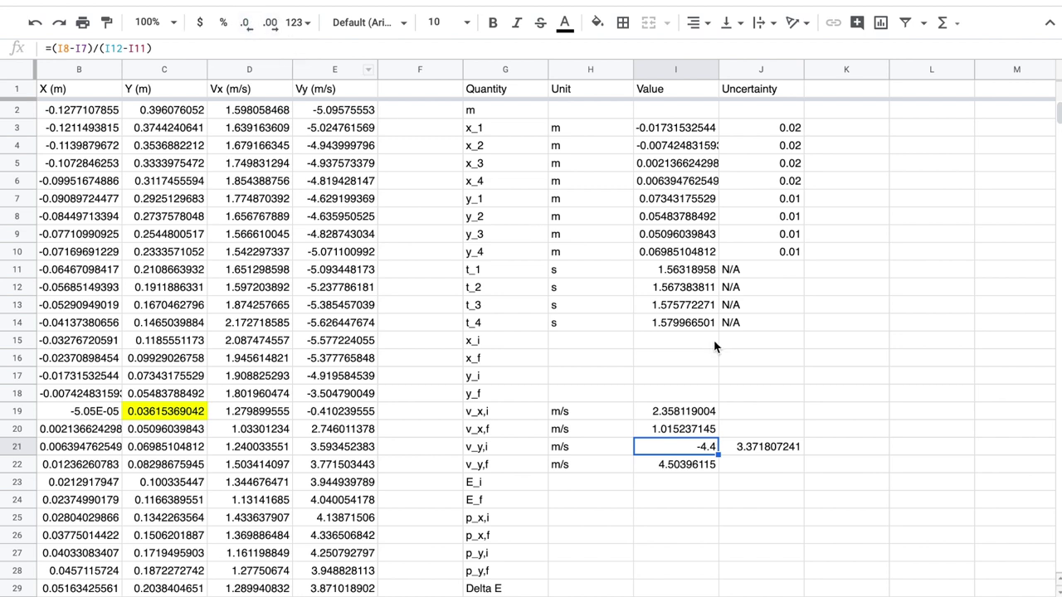
# Round the v_y,i uncertainty in J21 to the whole number 3.
pyautogui.click(785, 454)
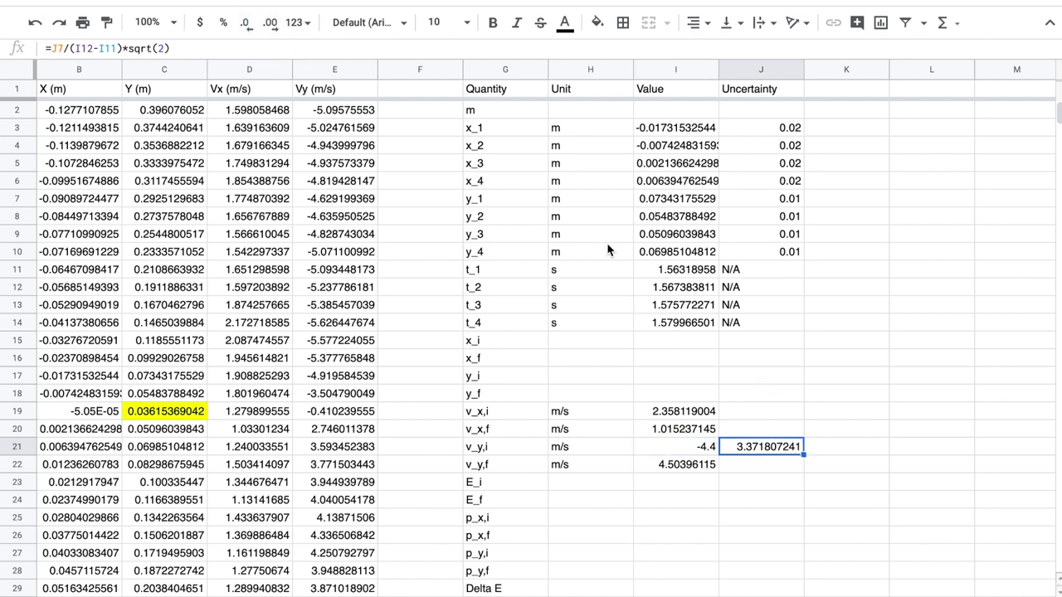
pyautogui.click(246, 25)
pyautogui.click(247, 25)
pyautogui.click(247, 25)
pyautogui.click(246, 25)
pyautogui.click(246, 25)
pyautogui.click(246, 25)
pyautogui.click(246, 25)
pyautogui.click(246, 25)
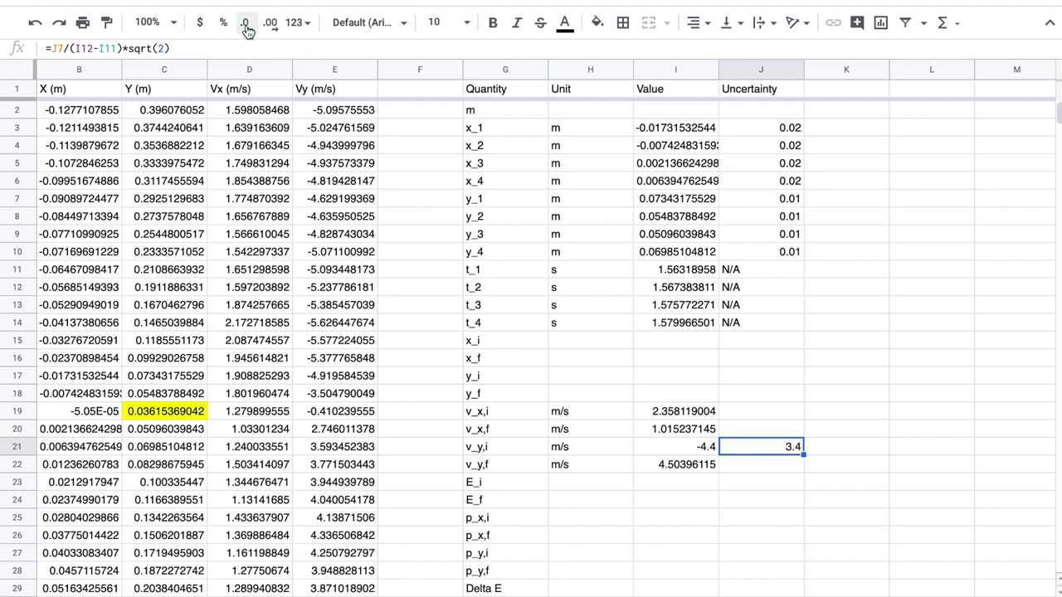
pyautogui.click(246, 25)
pyautogui.click(704, 455)
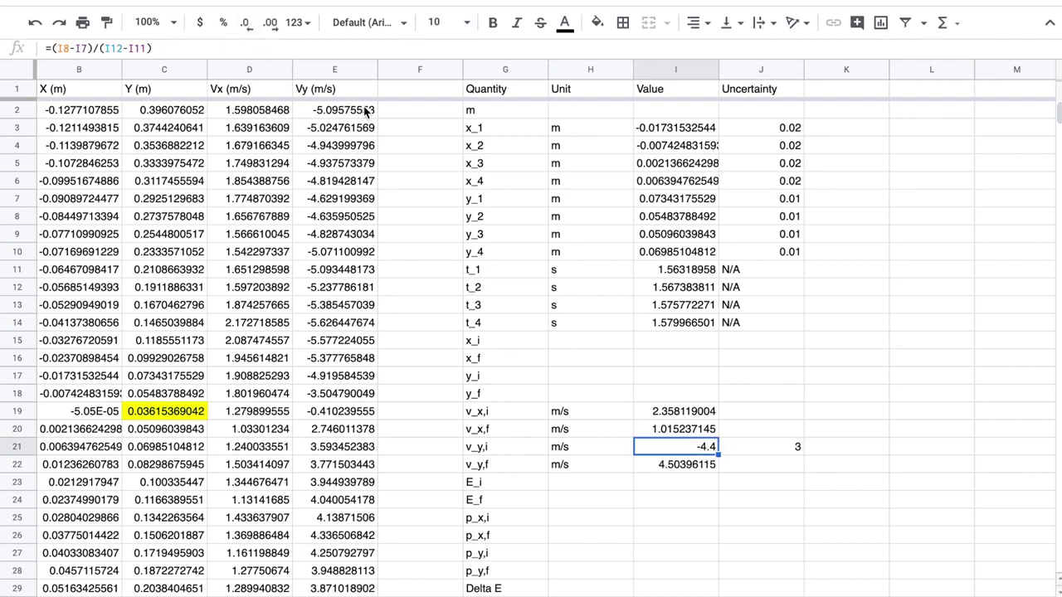
pyautogui.click(246, 25)
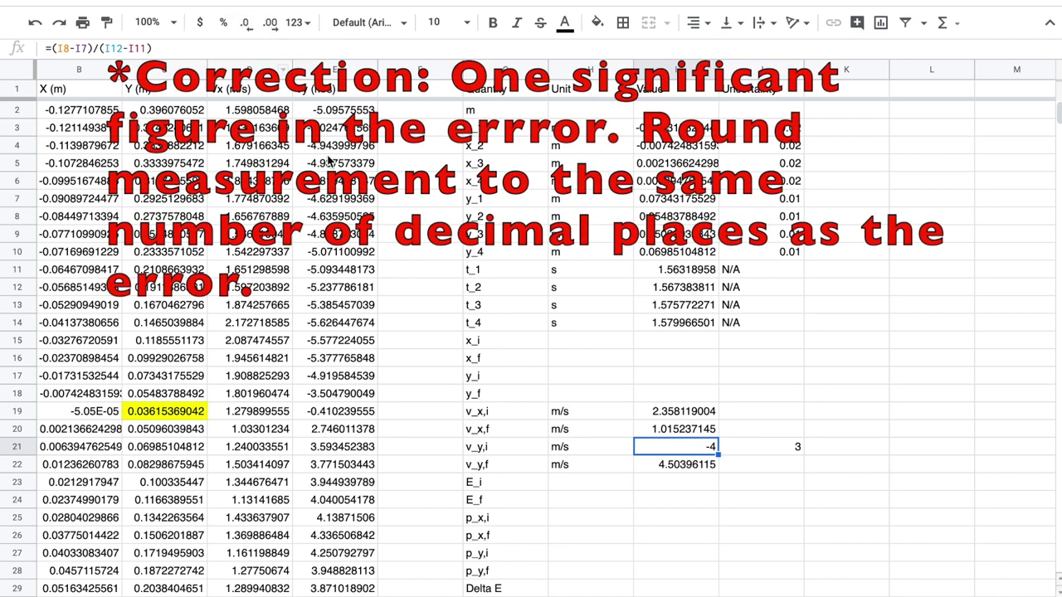
pyautogui.click(724, 507)
pyautogui.click(692, 452)
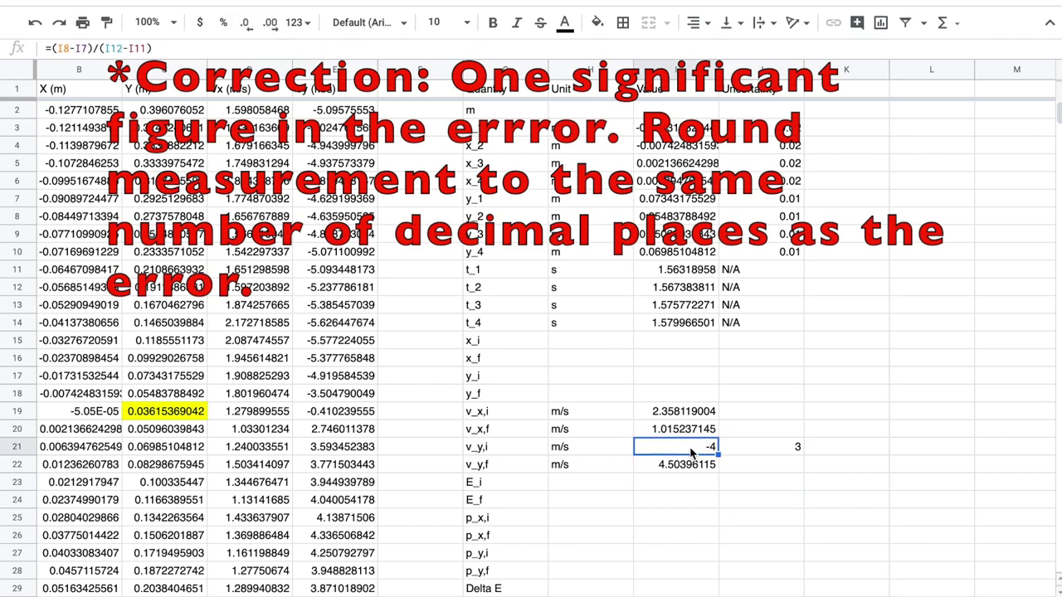